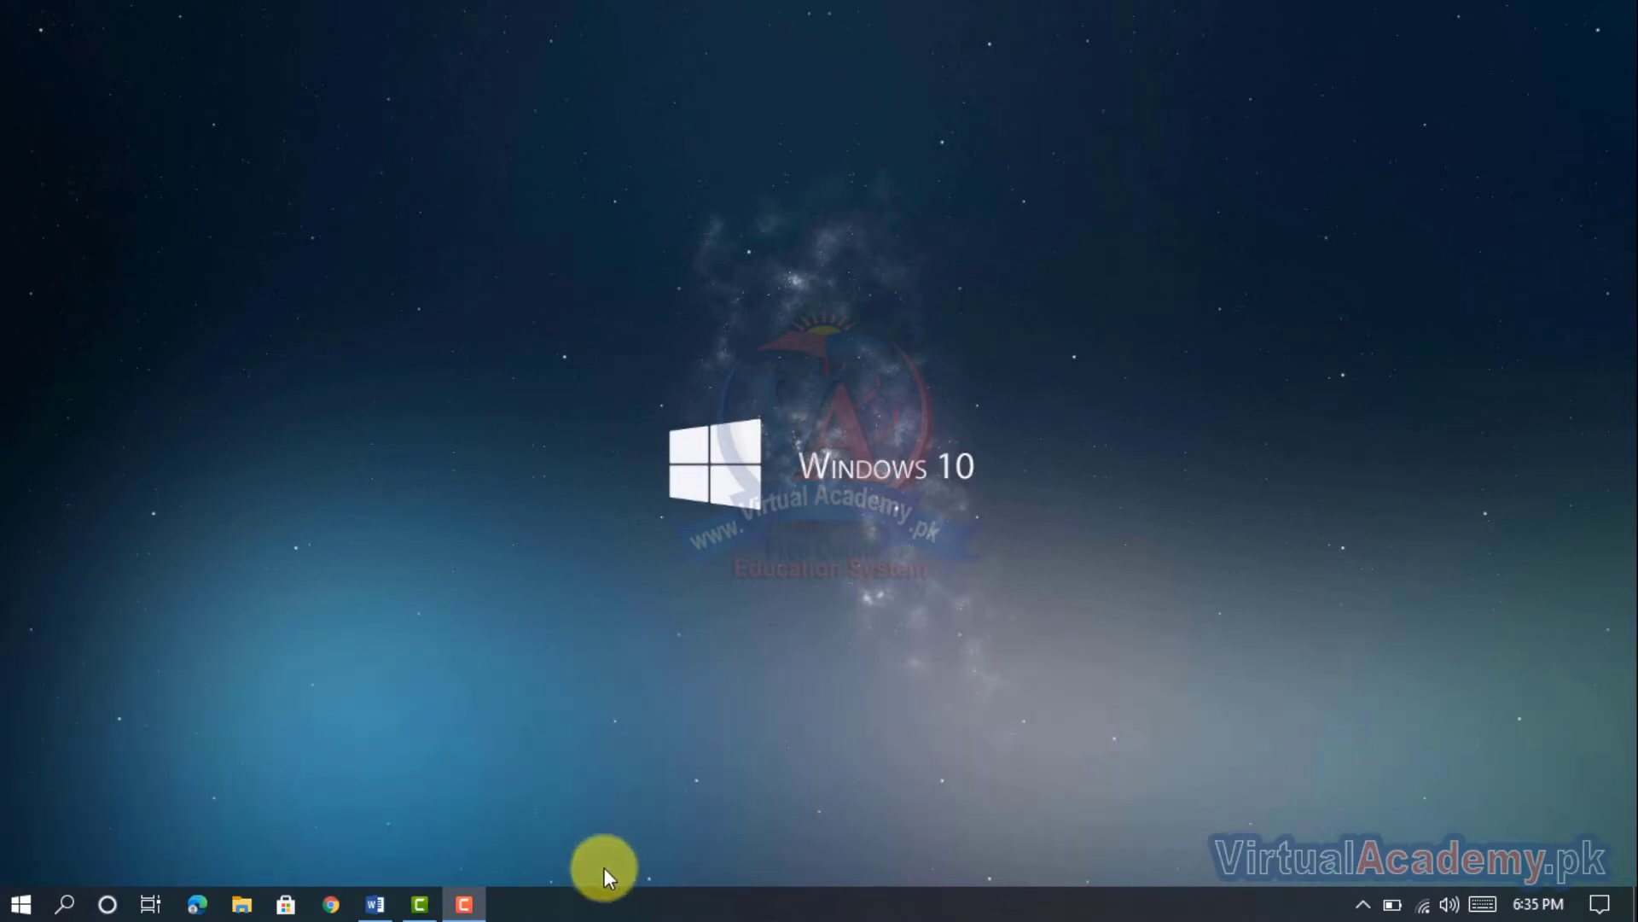
# - Open Chrome, search Google for "open library custom cursor" and open the Open Cursor Library site on rw-designer.com
pyautogui.click(328, 906)
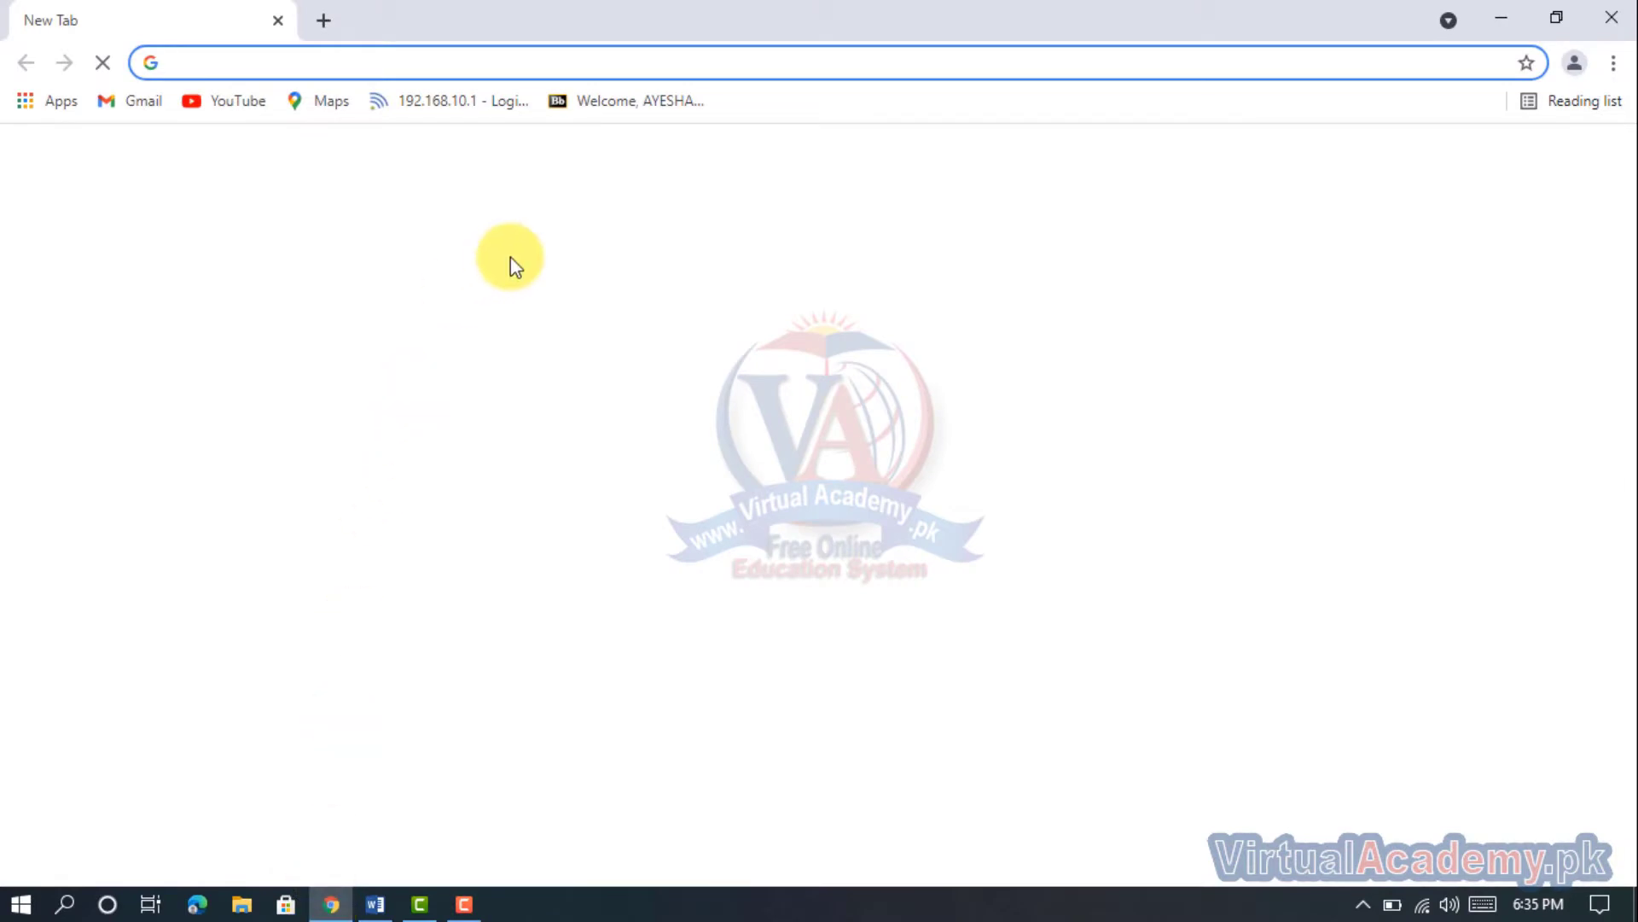
pyautogui.click(218, 67)
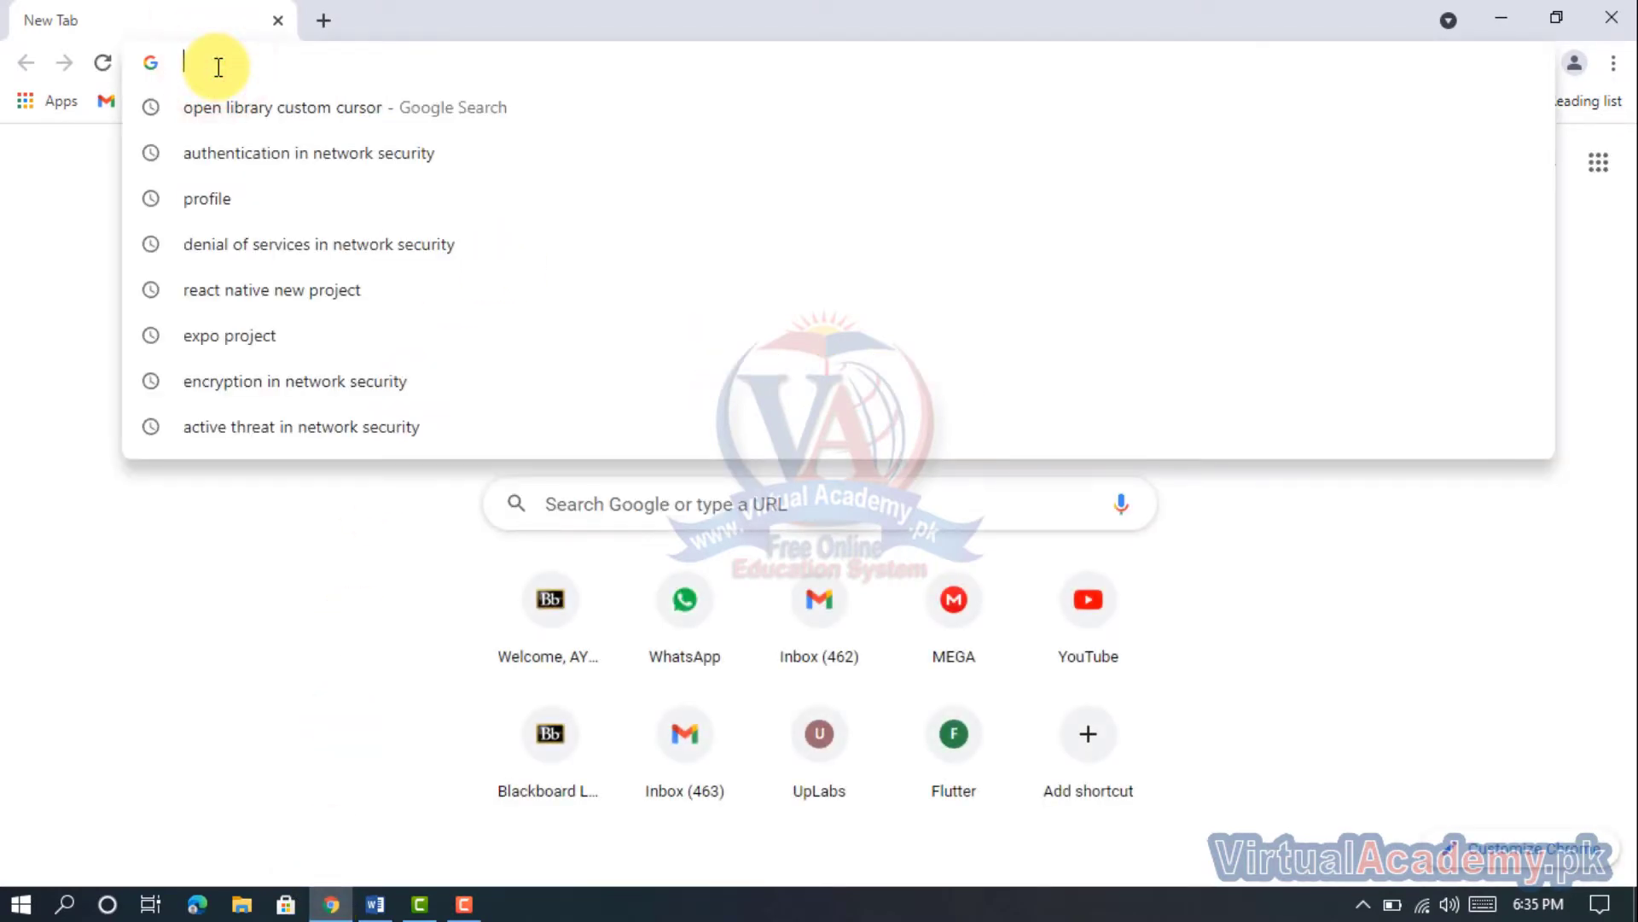
pyautogui.write('open')
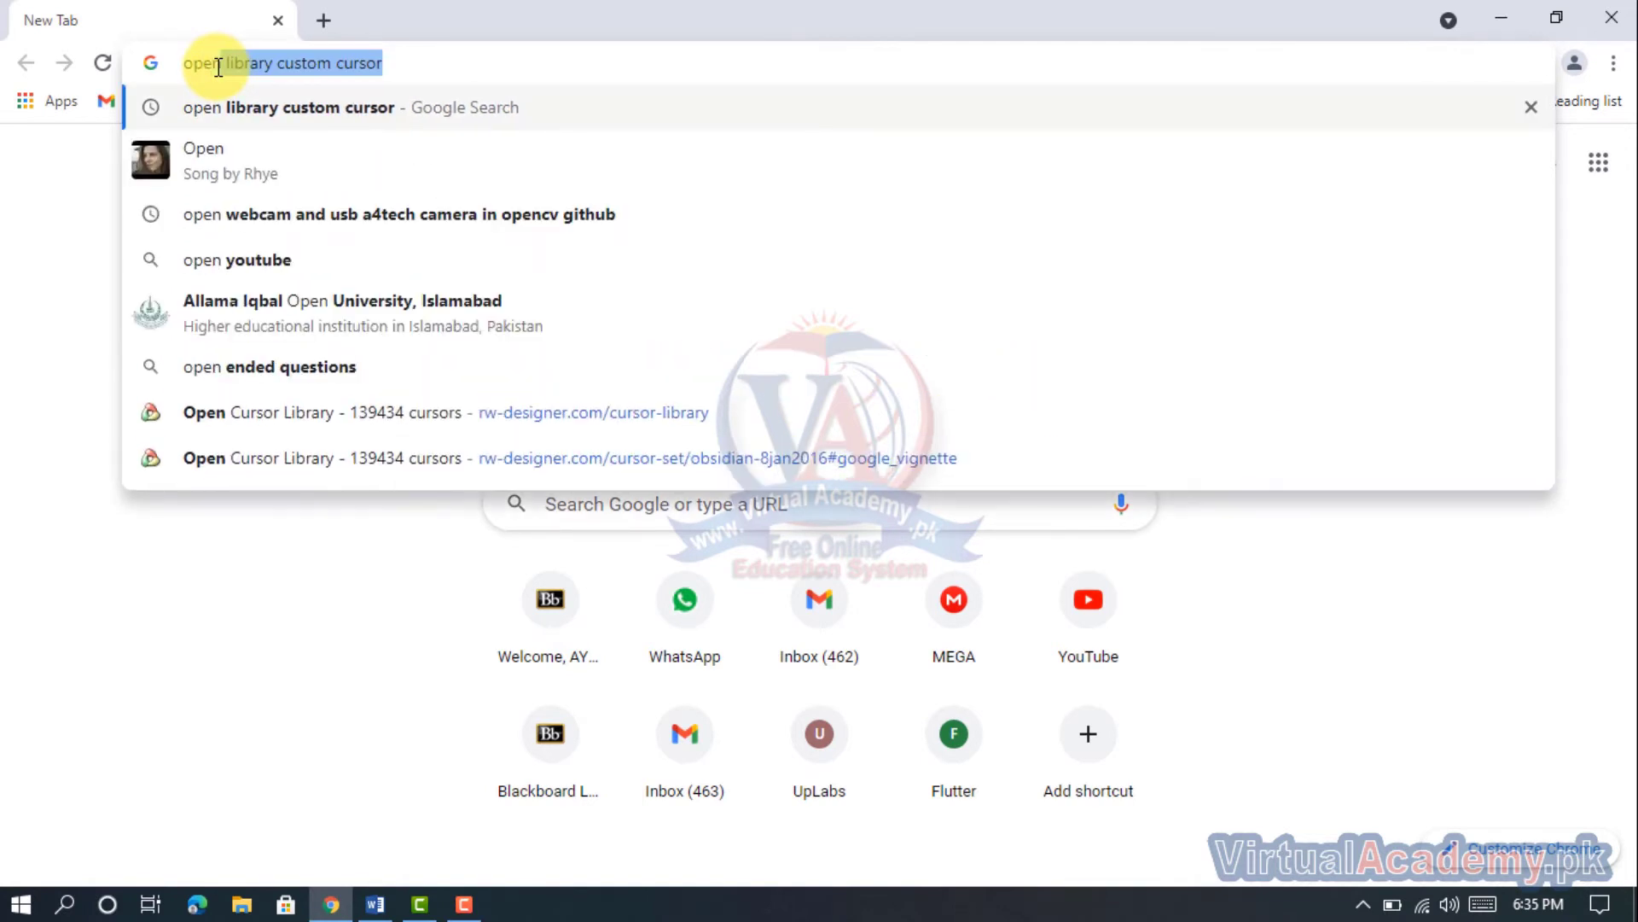
pyautogui.click(400, 62)
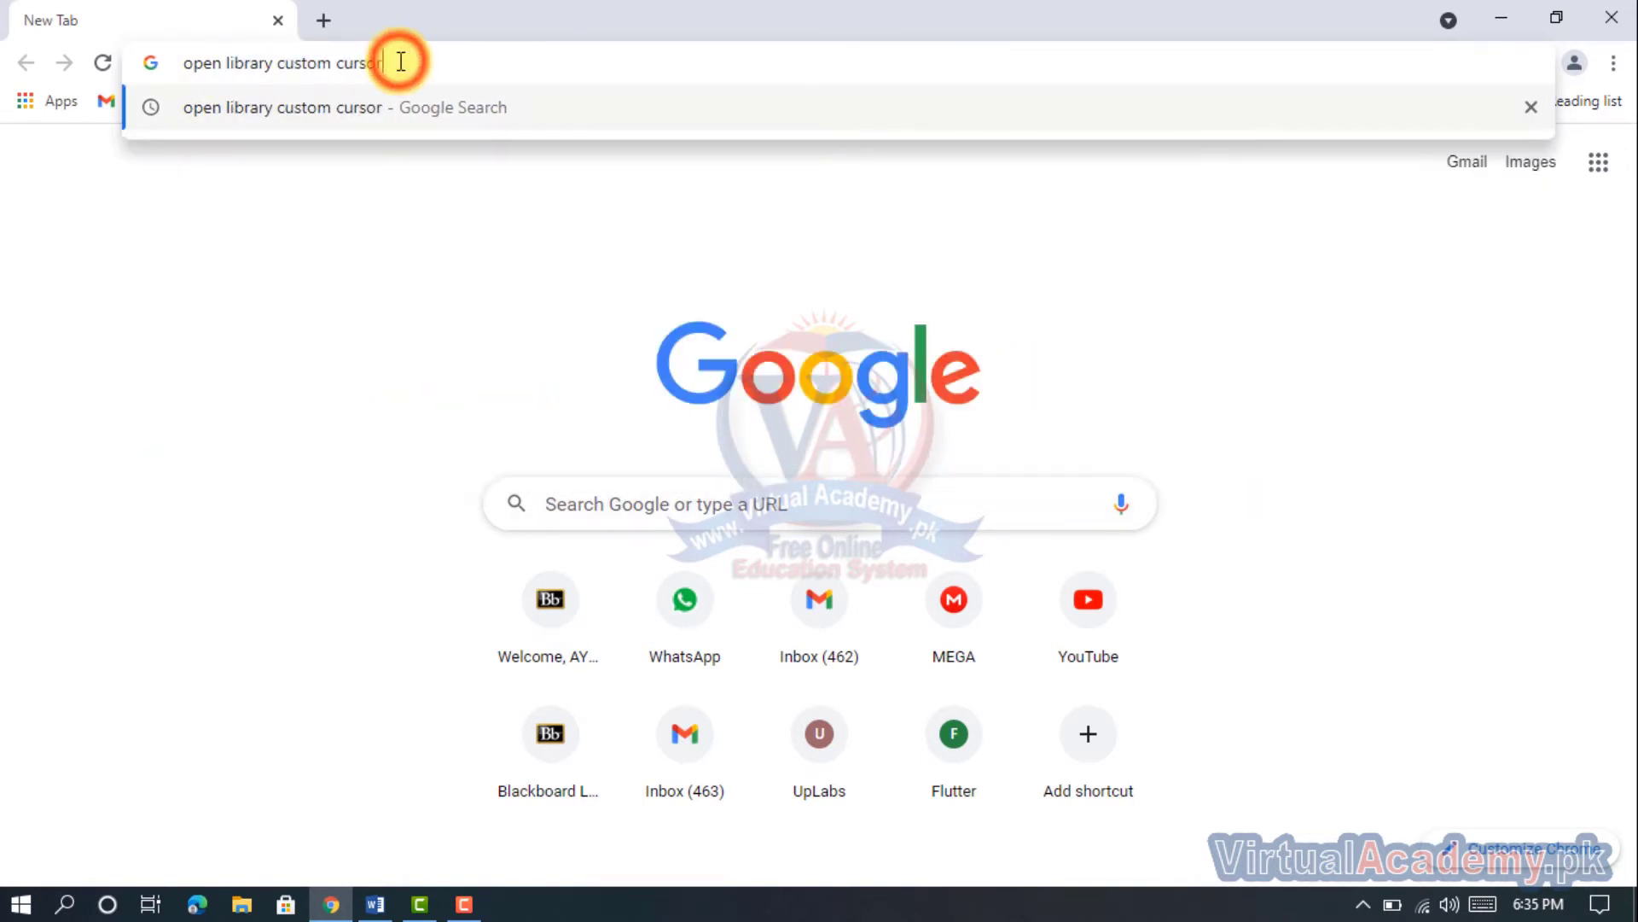
pyautogui.press('Return')
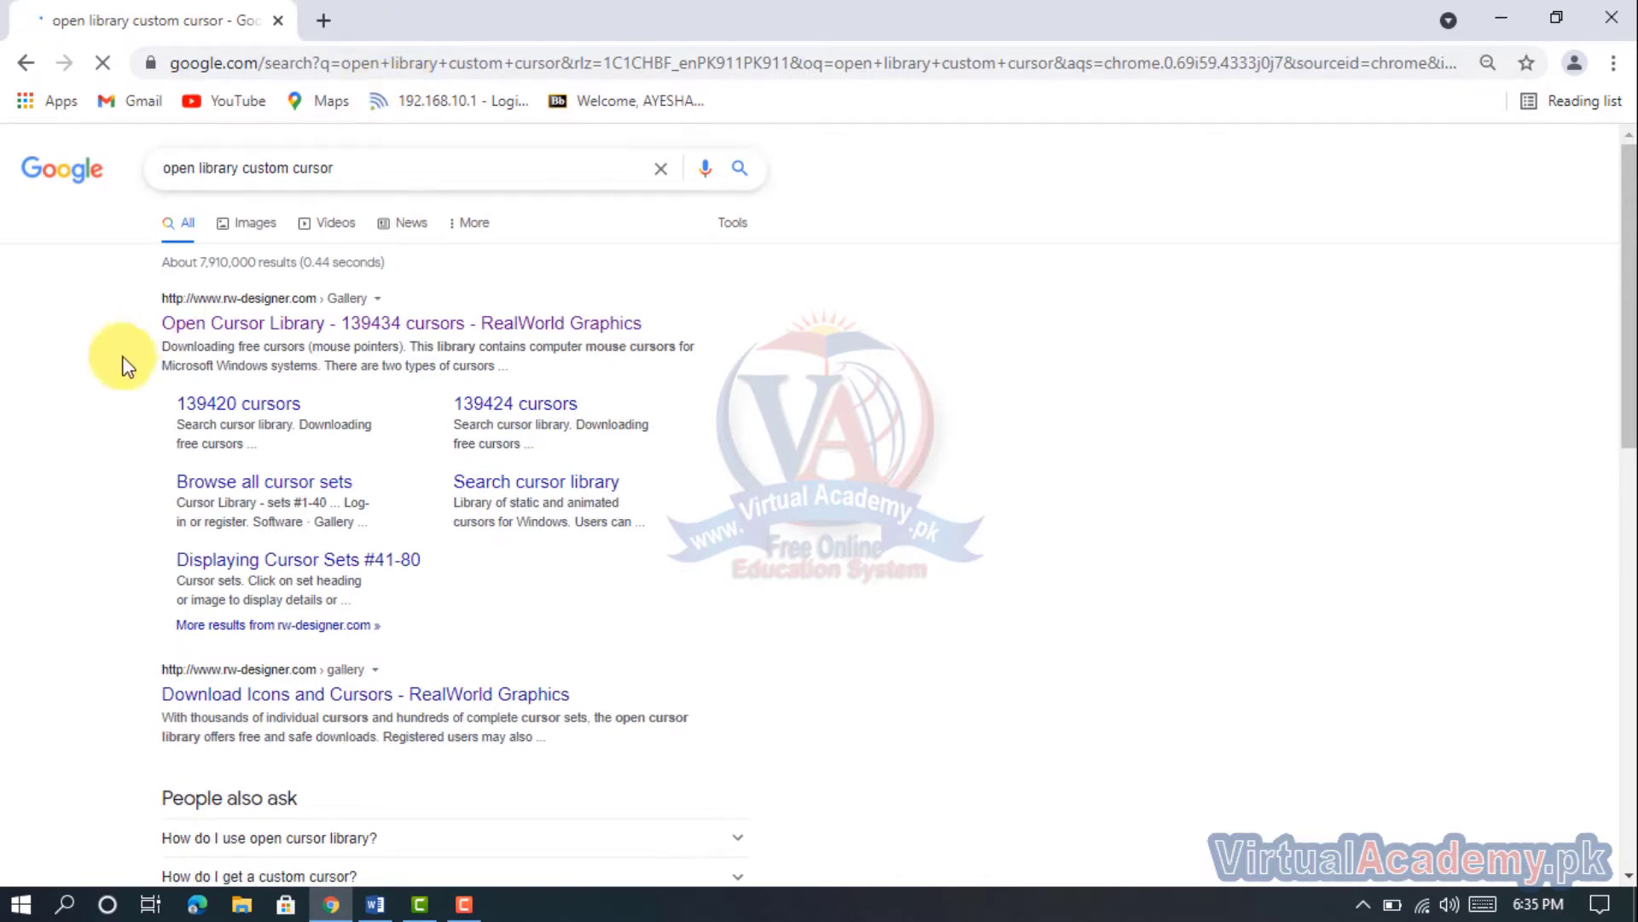
pyautogui.click(266, 327)
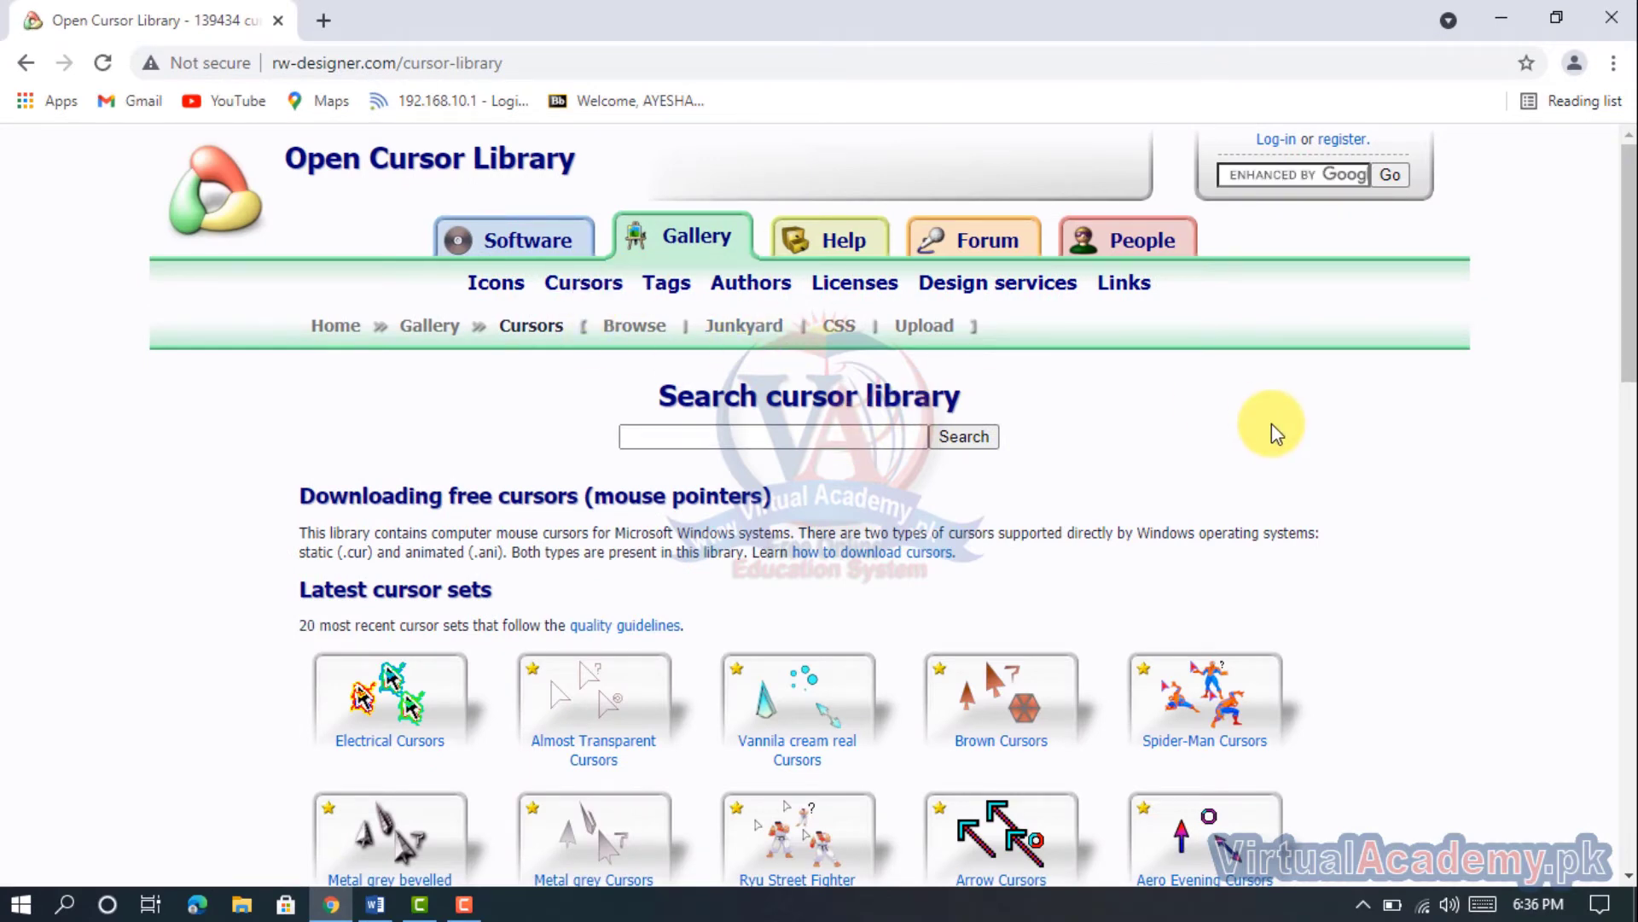
# - Browse the latest cursor sets and download the Metal grey bevelled Cursors set
pyautogui.scroll(-3, 1272, 423)
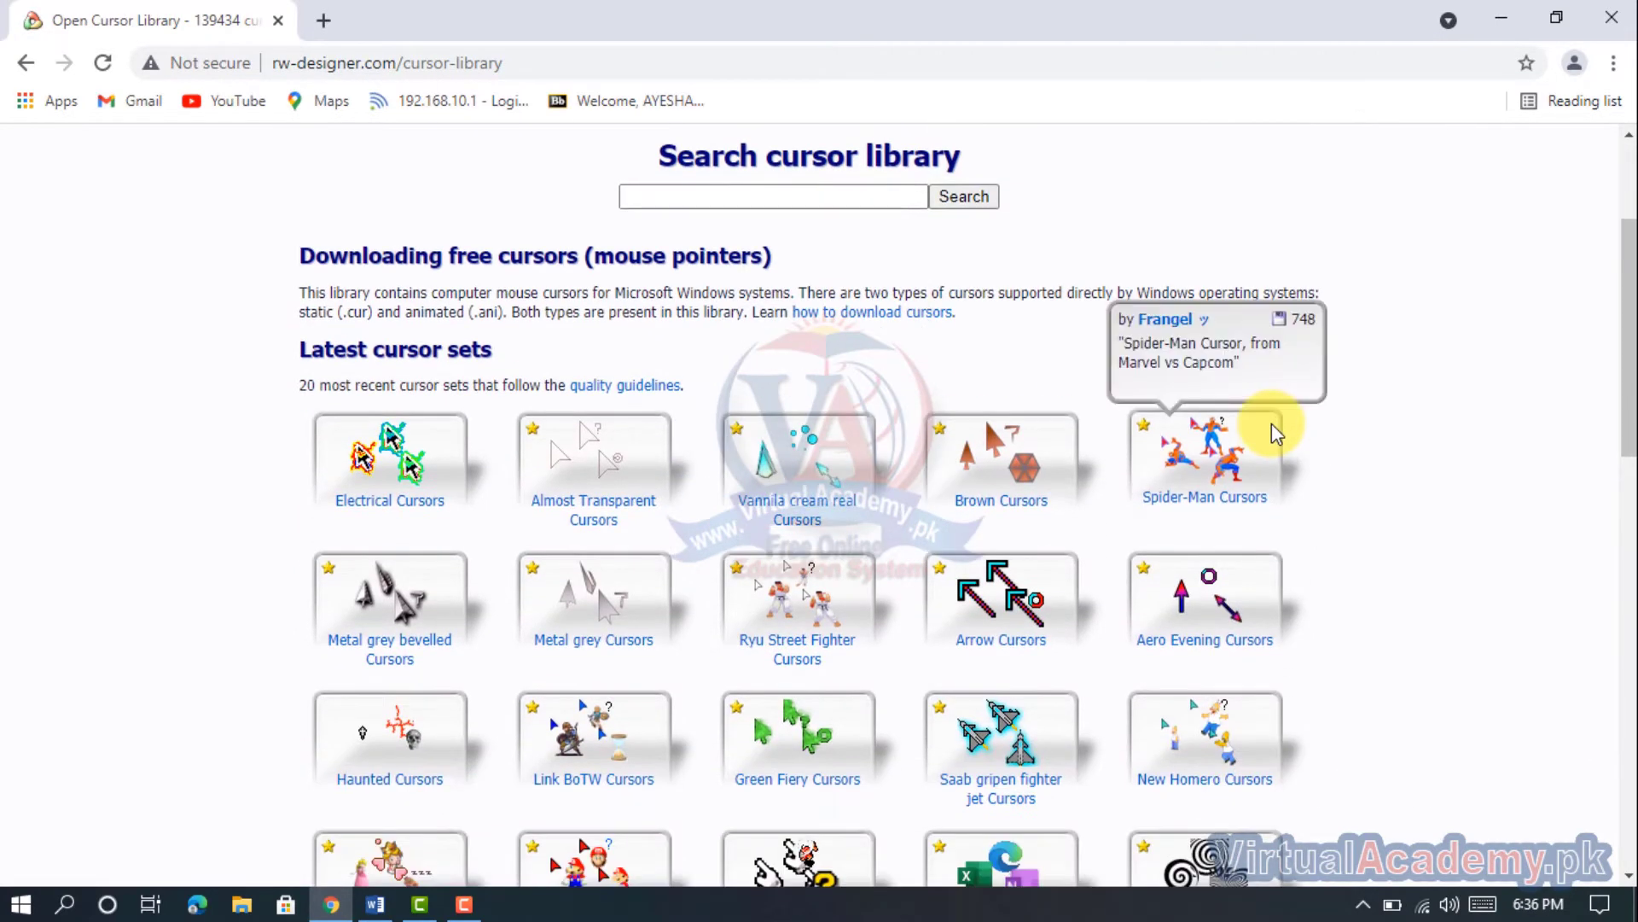
pyautogui.scroll(-3, 1271, 423)
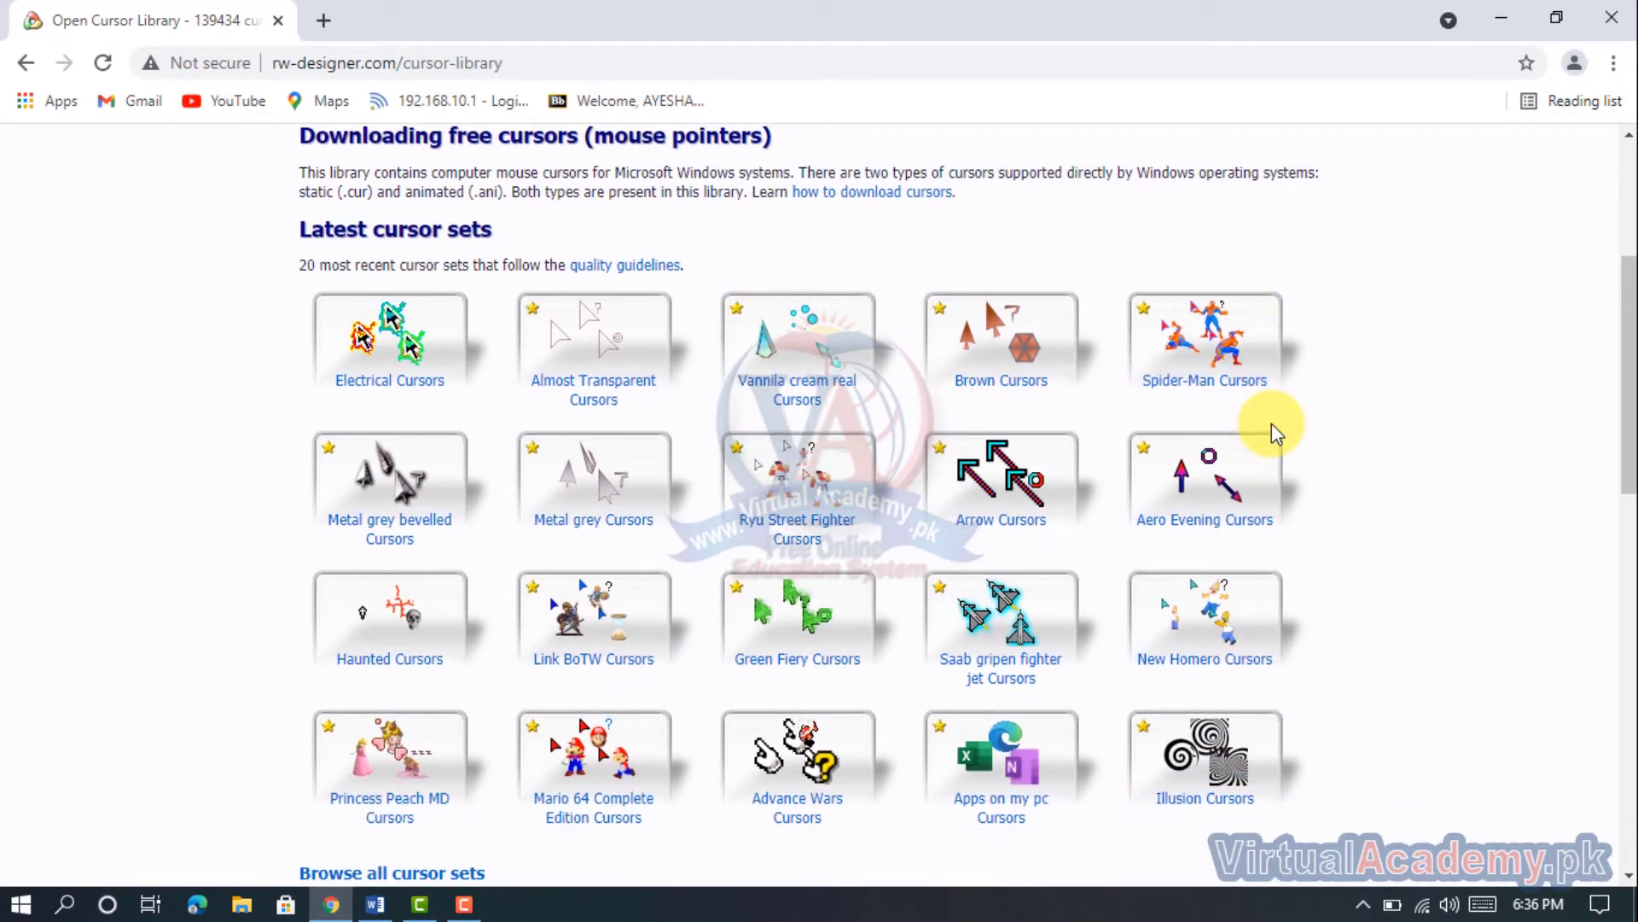
pyautogui.moveTo(1272, 424)
pyautogui.scroll(3, 1271, 423)
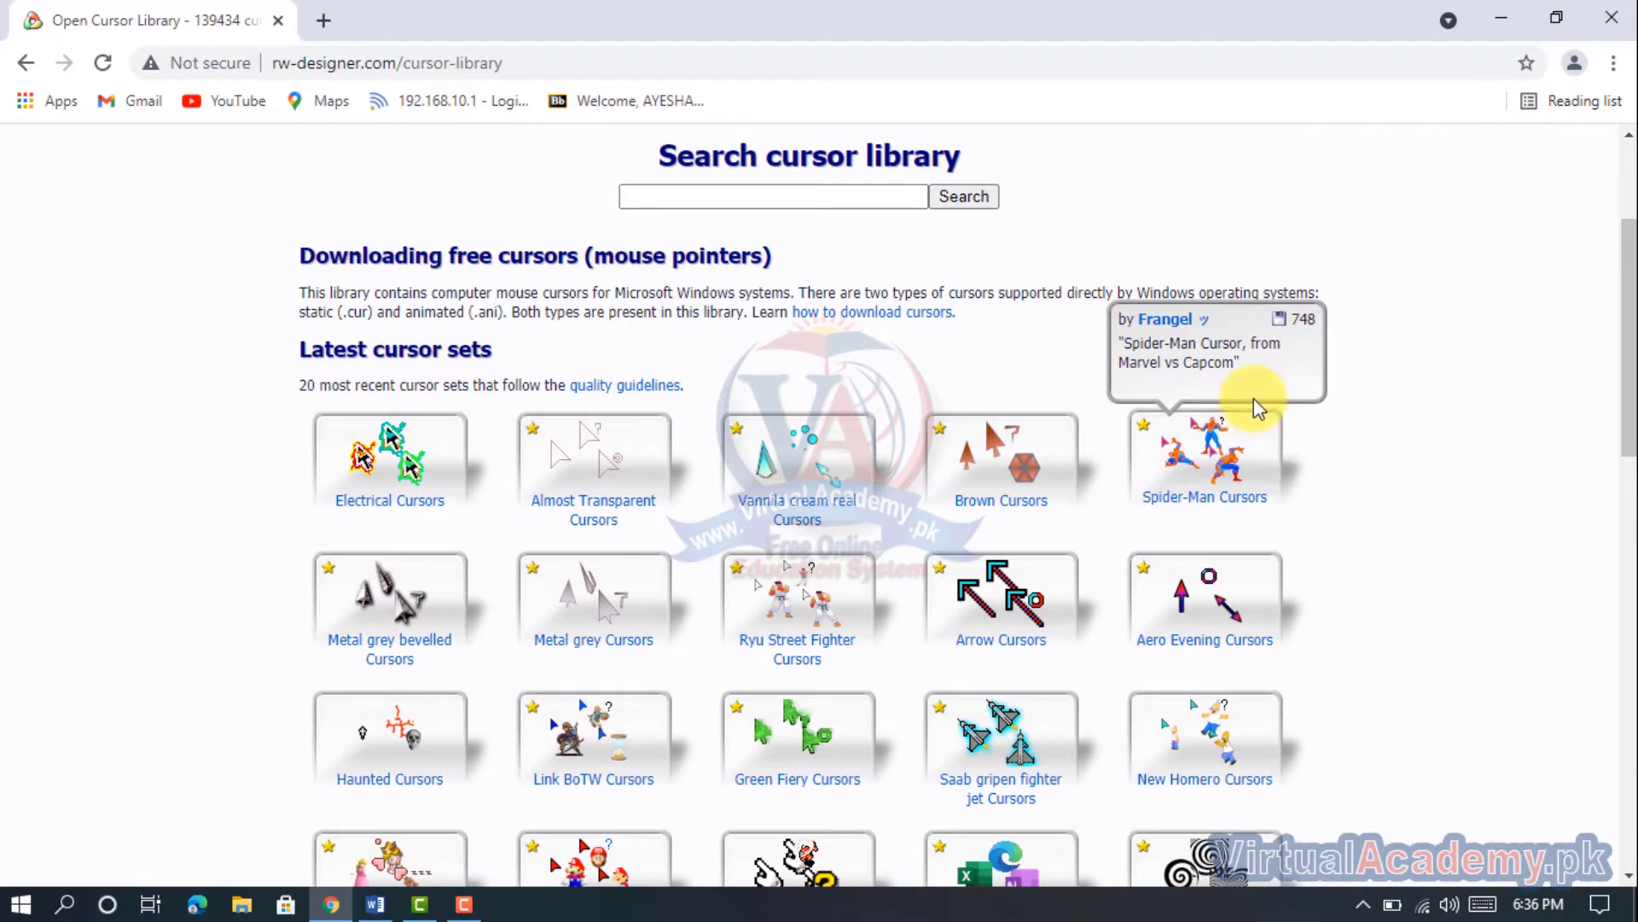
pyautogui.moveTo(879, 399)
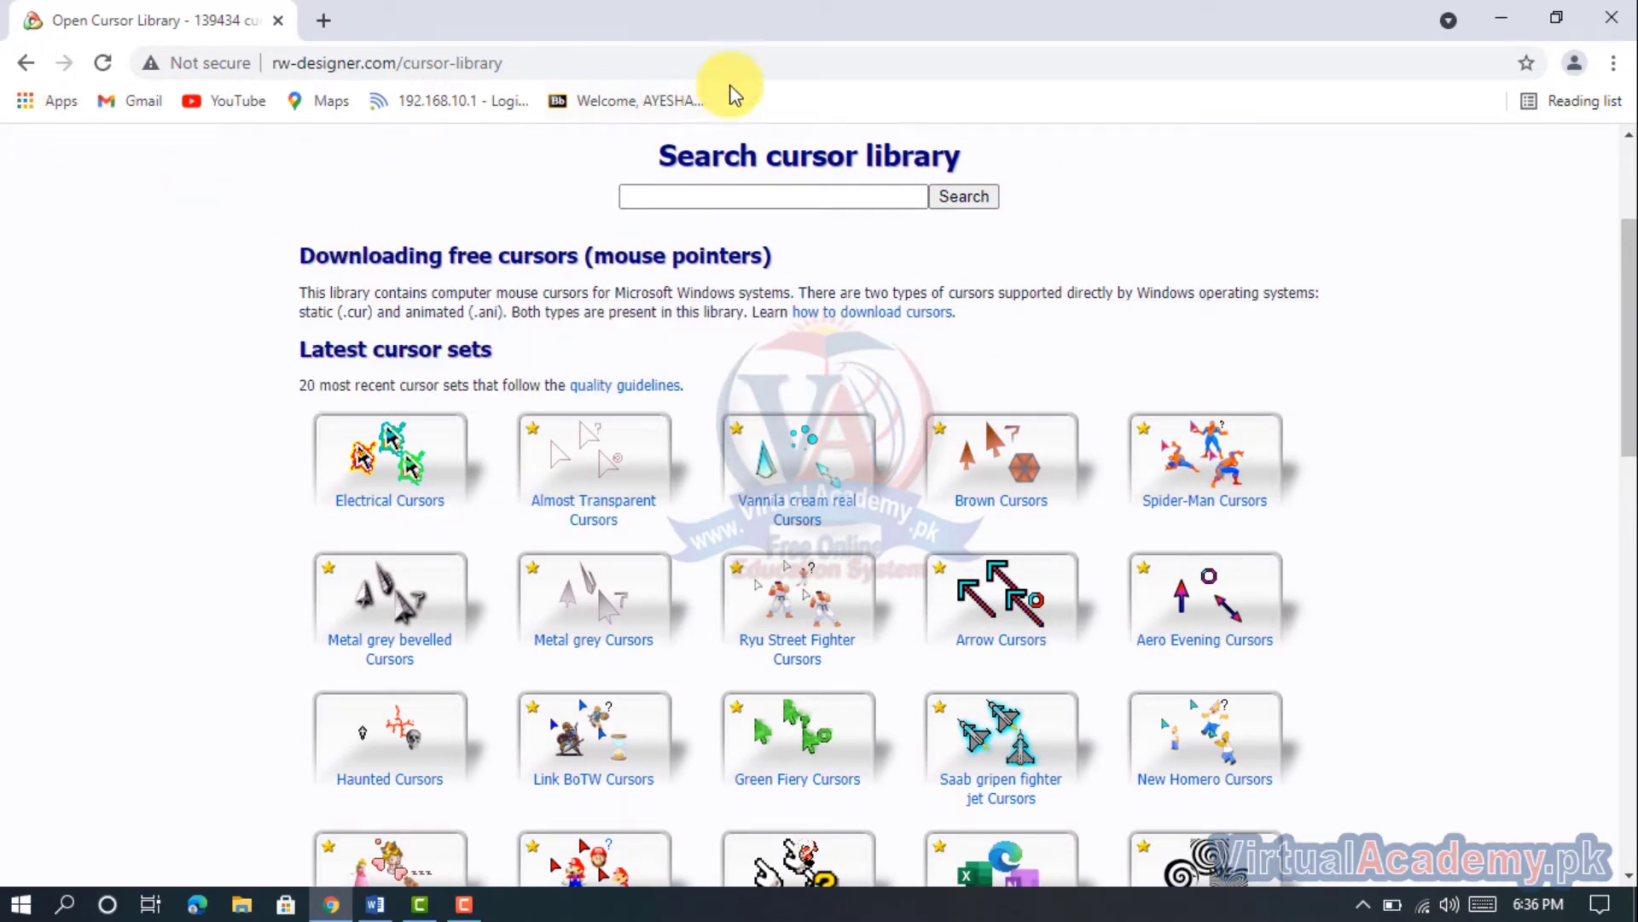
pyautogui.click(701, 198)
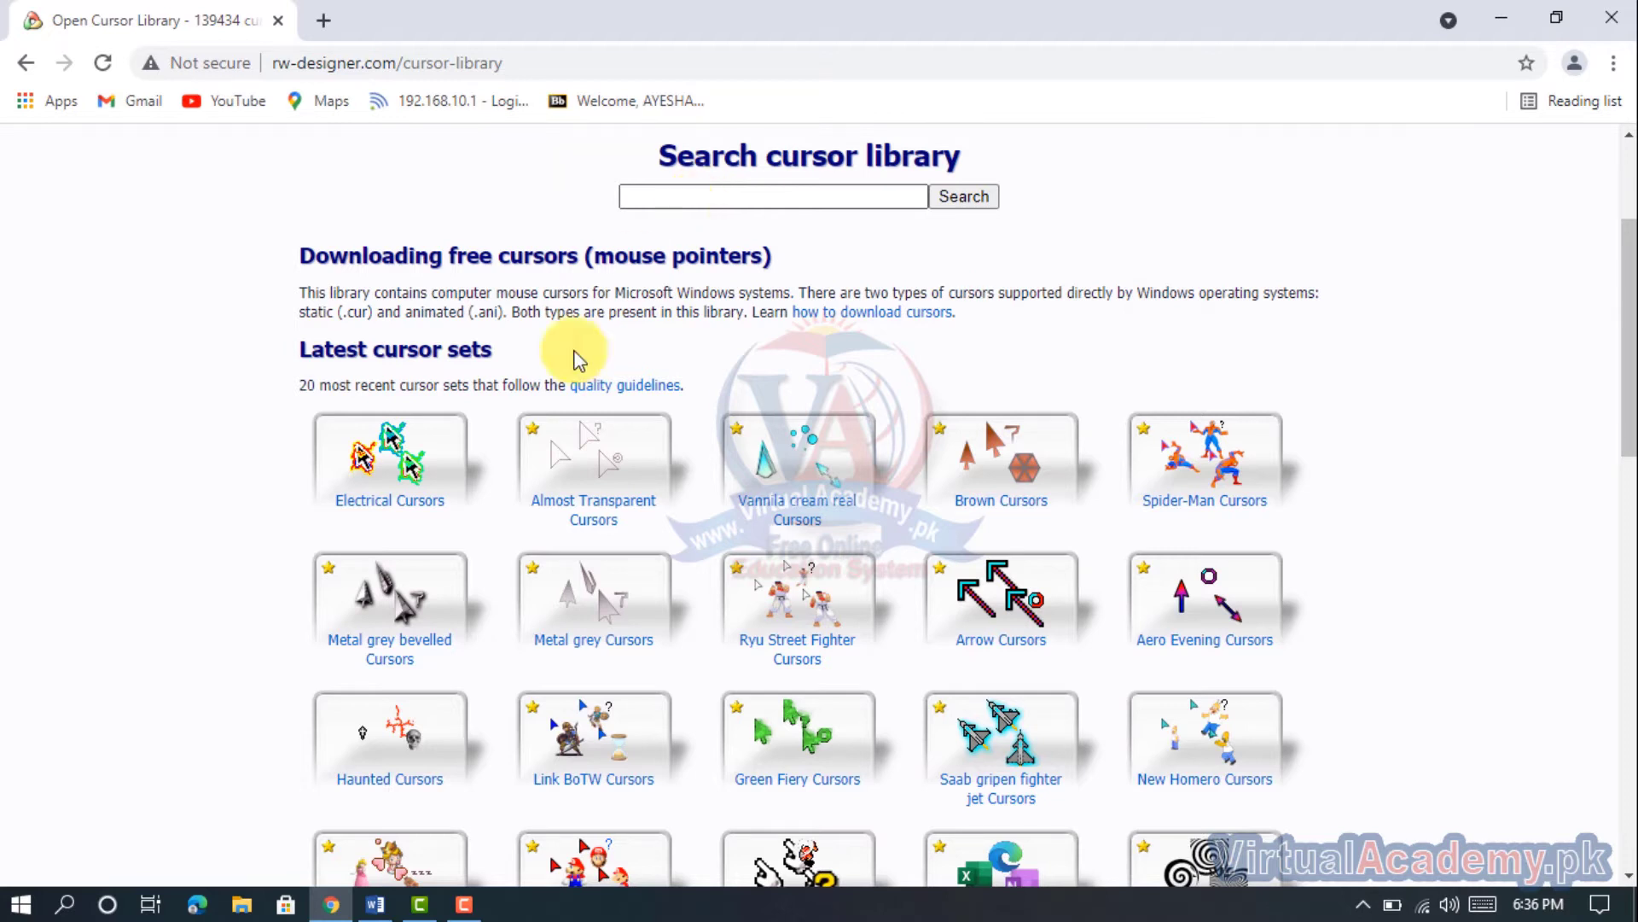
pyautogui.moveTo(419, 598)
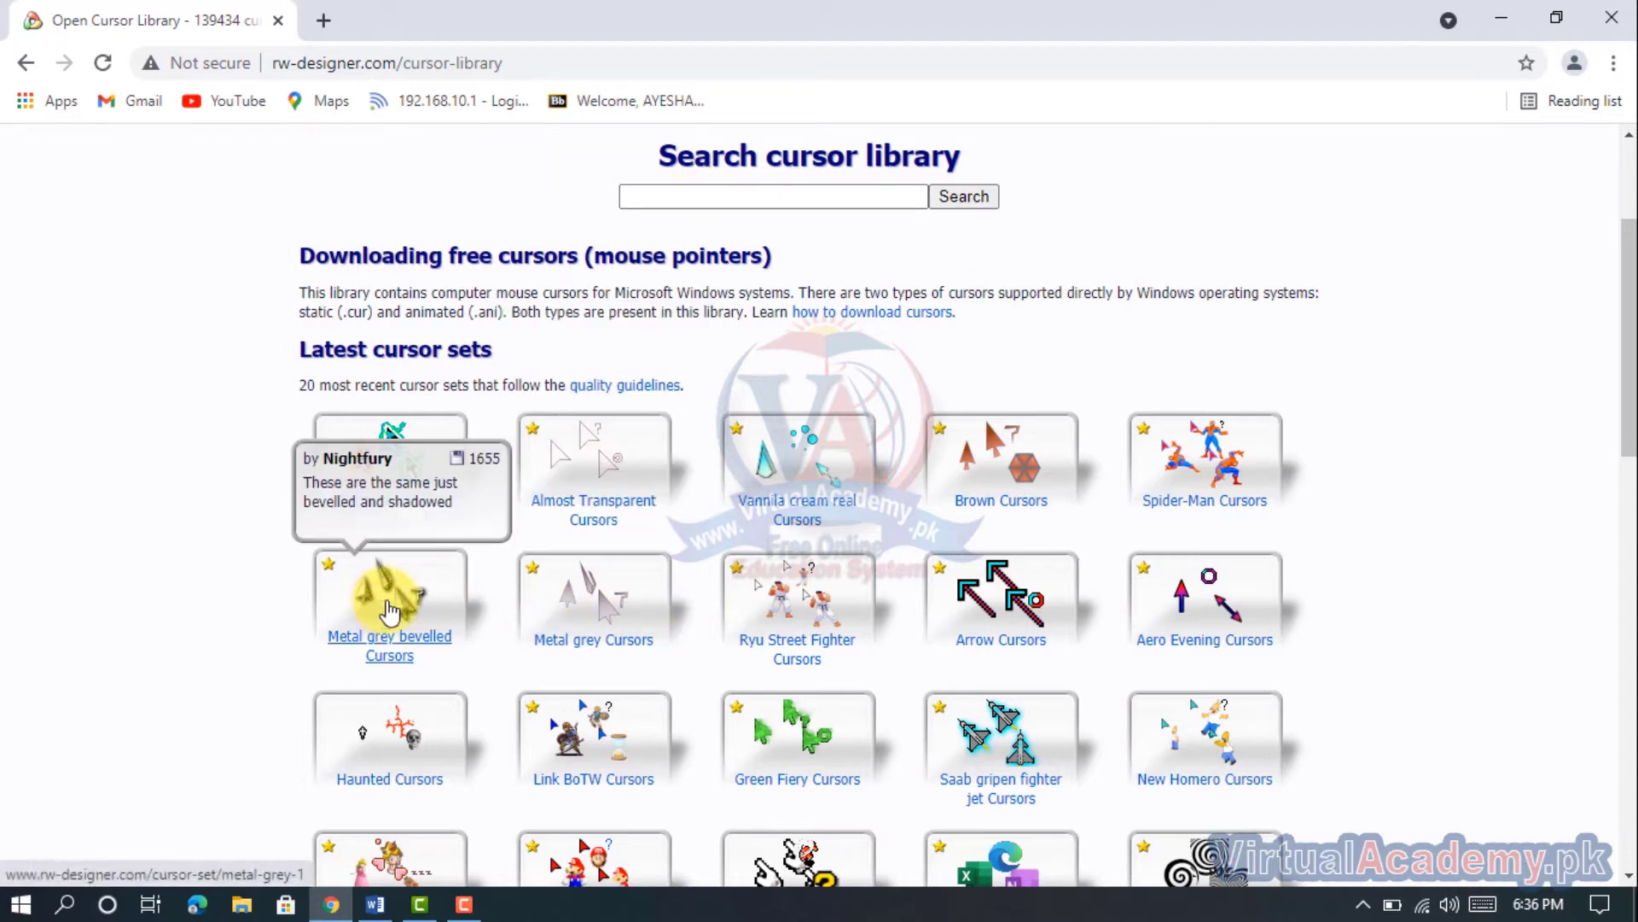
pyautogui.click(389, 611)
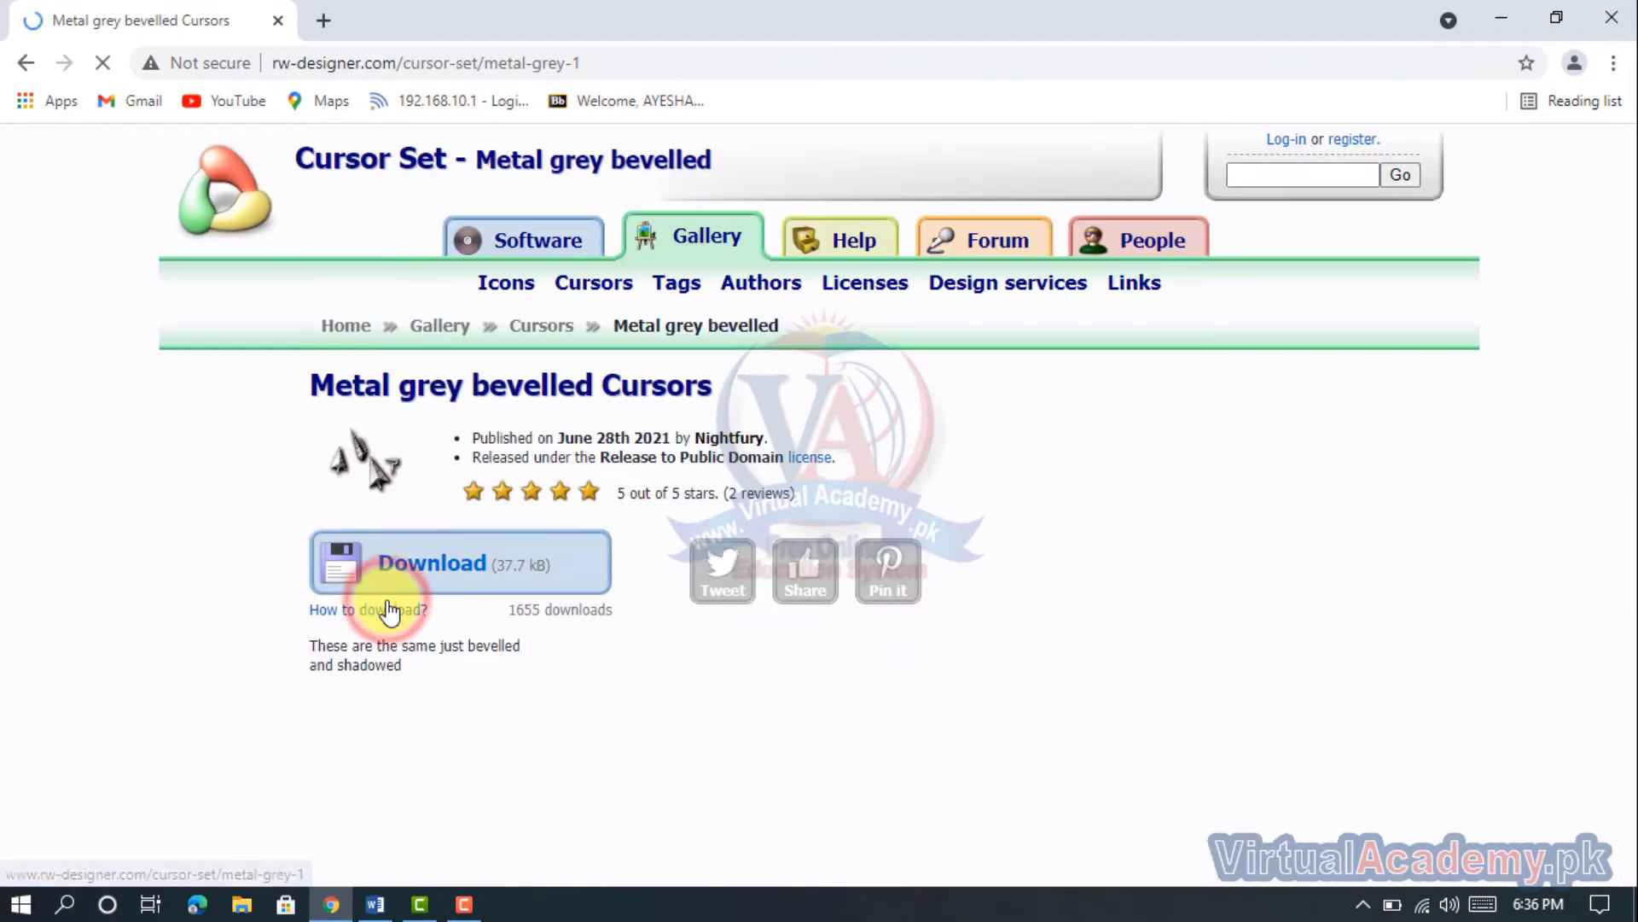
pyautogui.click(450, 569)
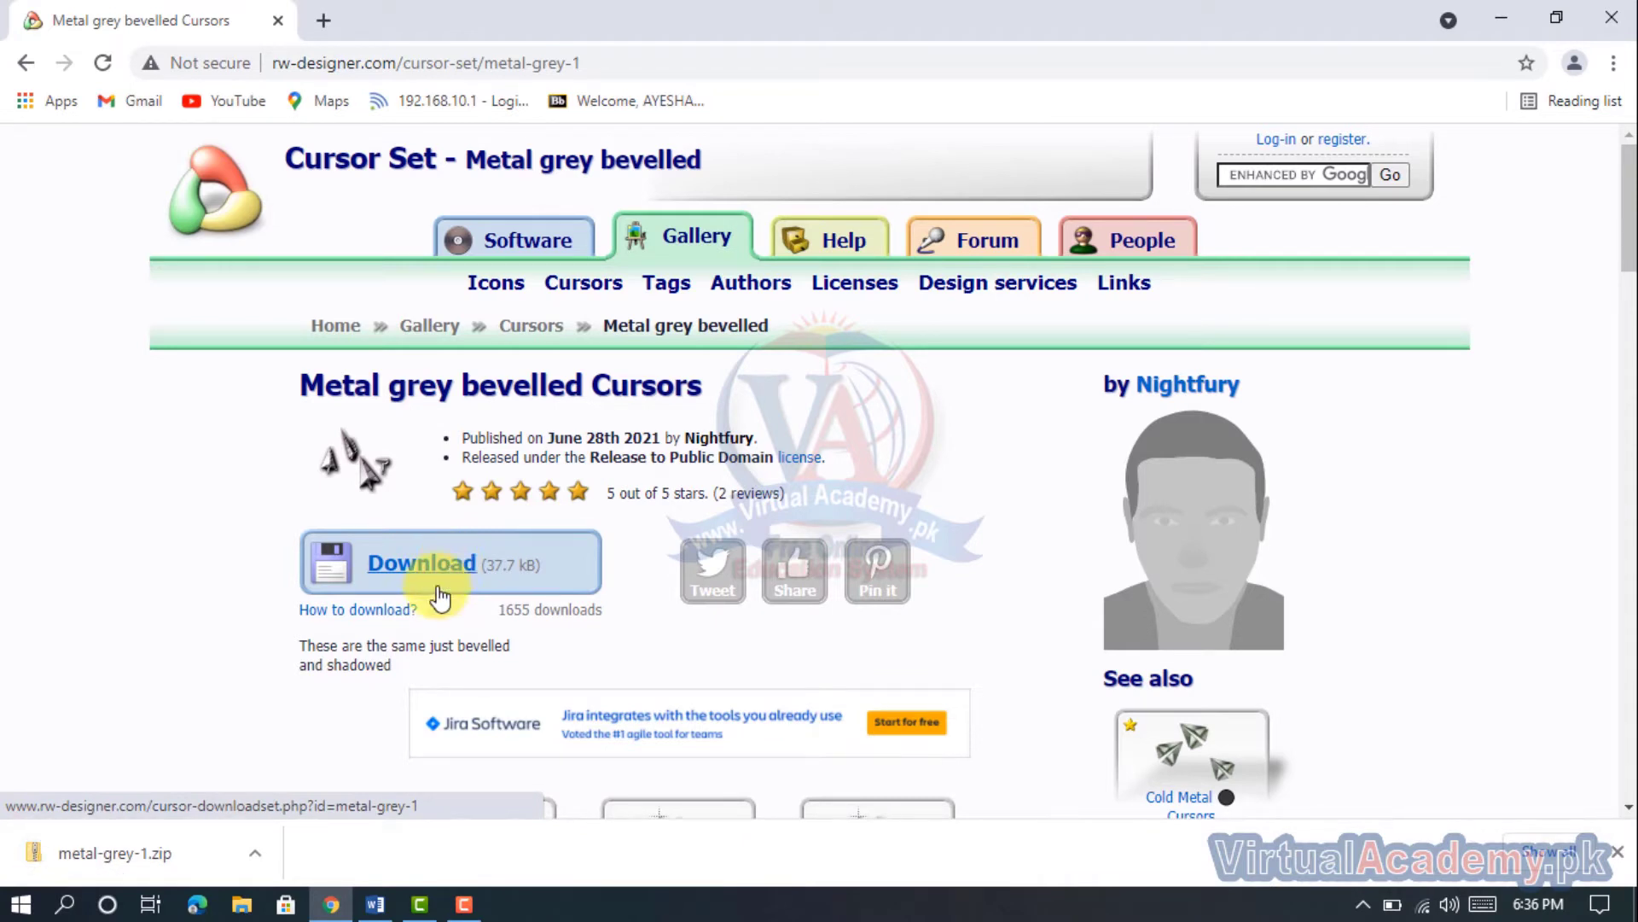
# - In File Explorer's Downloads folder, extract metal-grey-1.zip to the proposed metal-grey-1 folder
pyautogui.click(241, 904)
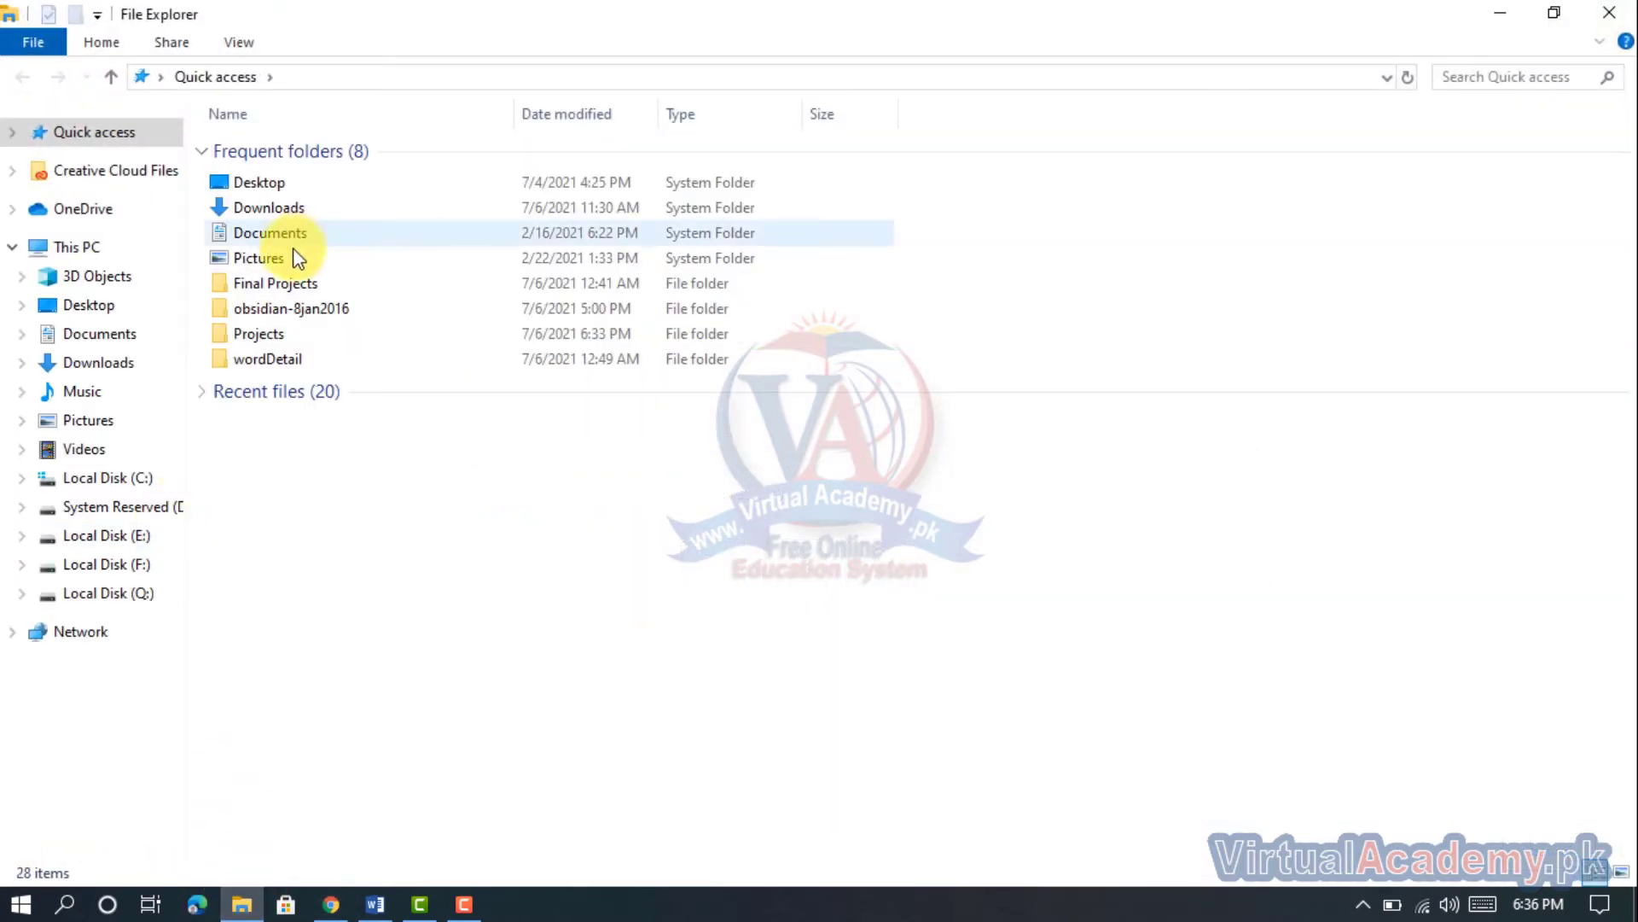
pyautogui.doubleClick(303, 210)
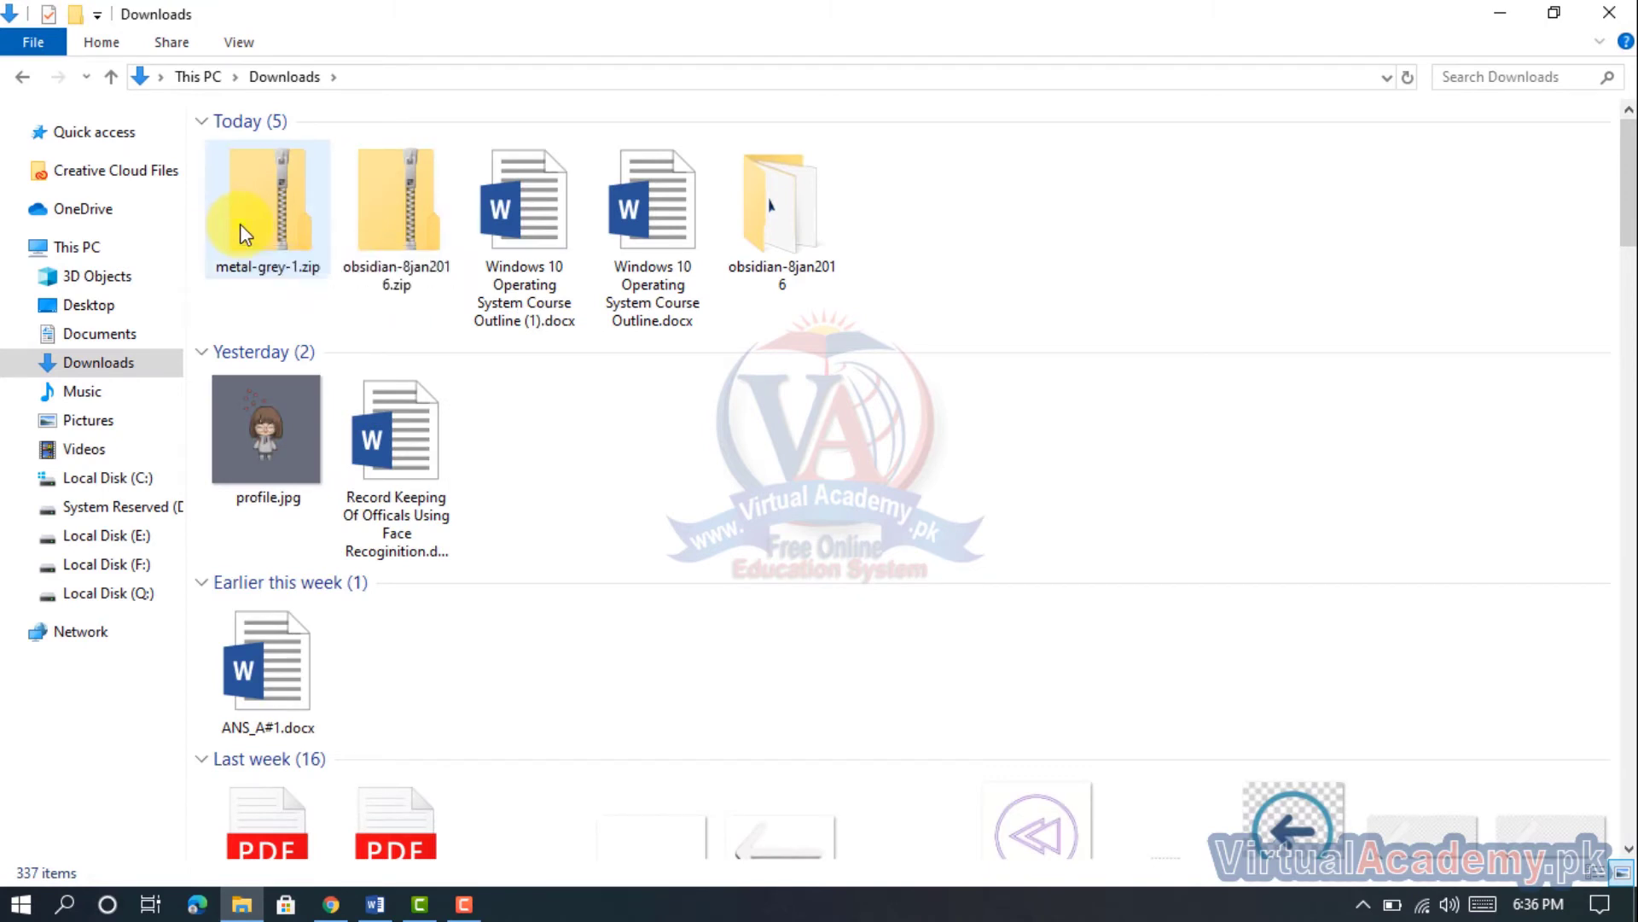
pyautogui.click(239, 224)
pyautogui.rightClick(239, 223)
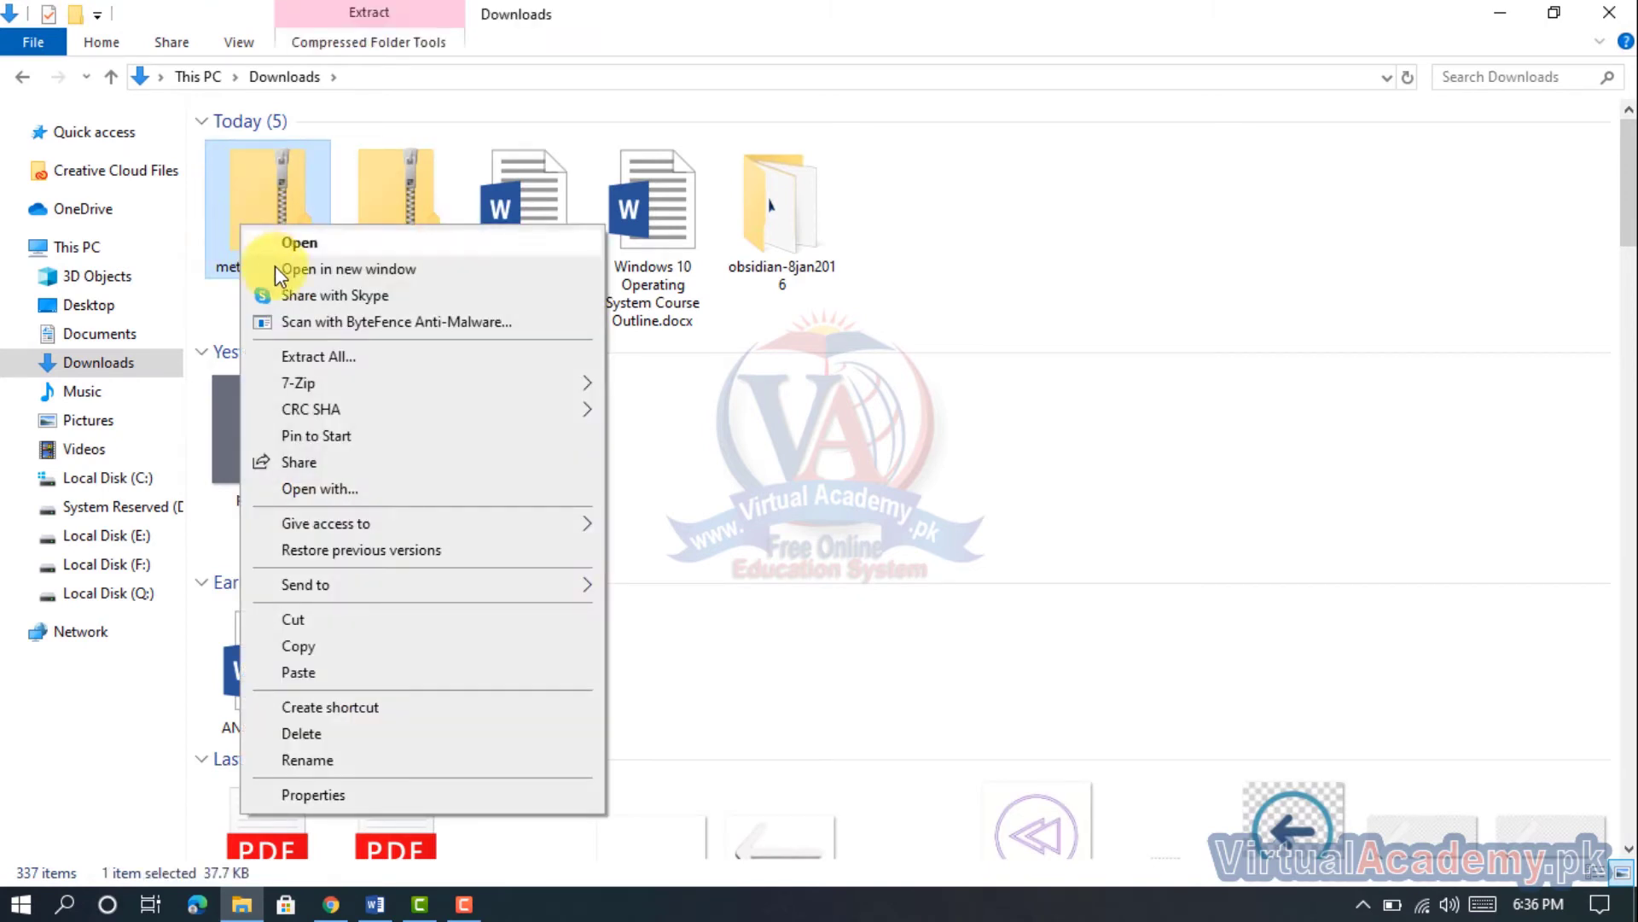
pyautogui.click(289, 369)
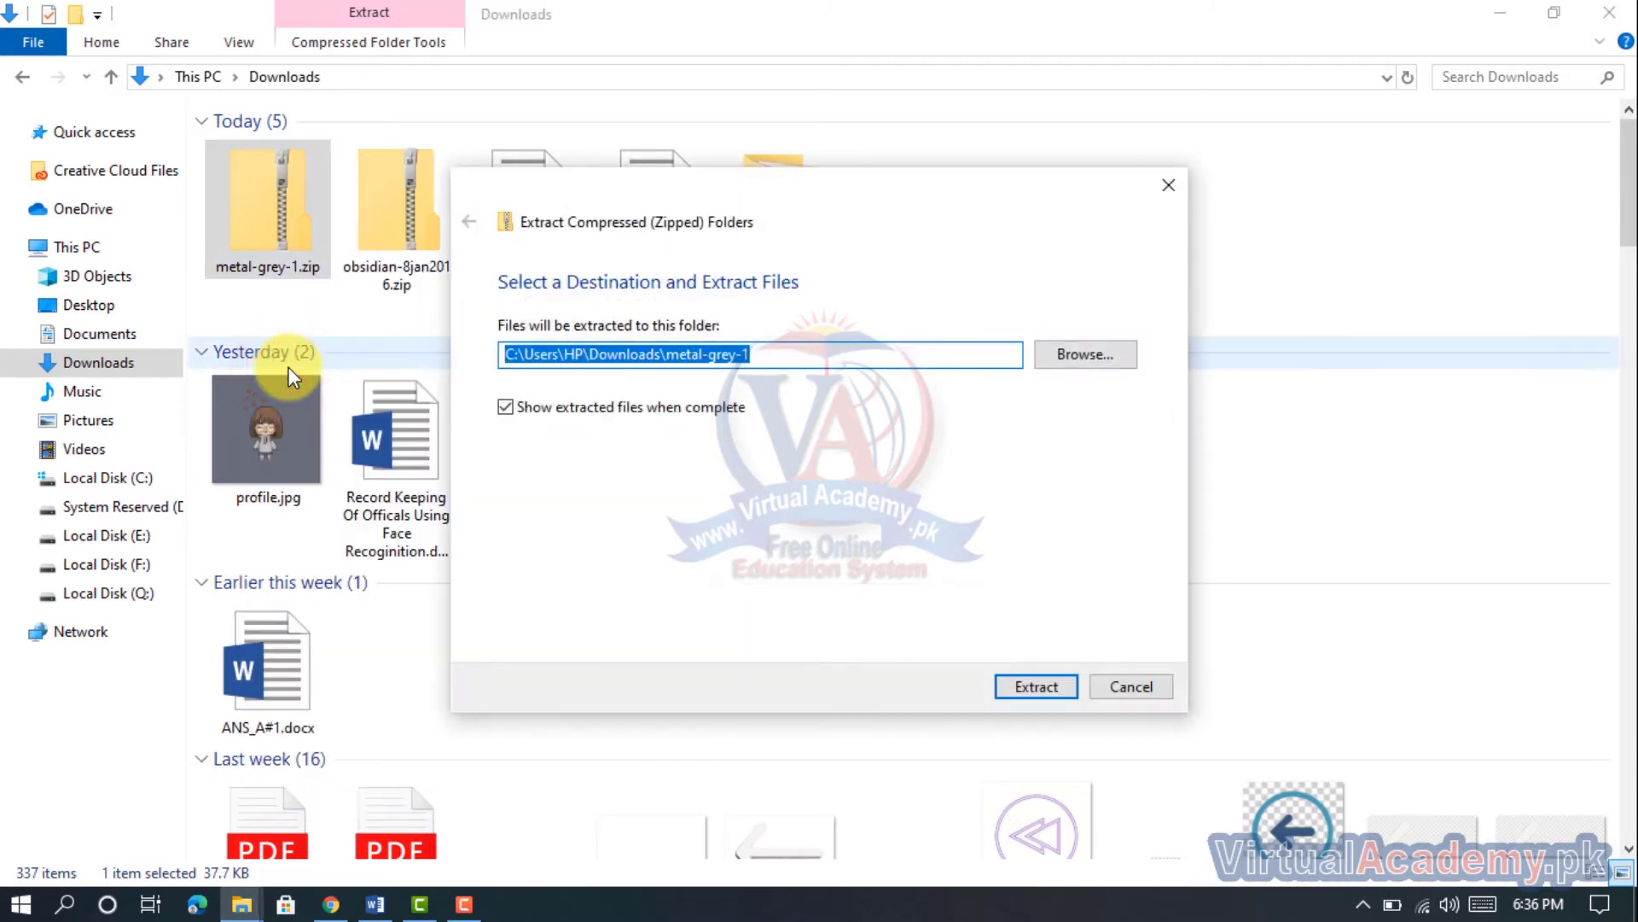
pyautogui.click(1051, 685)
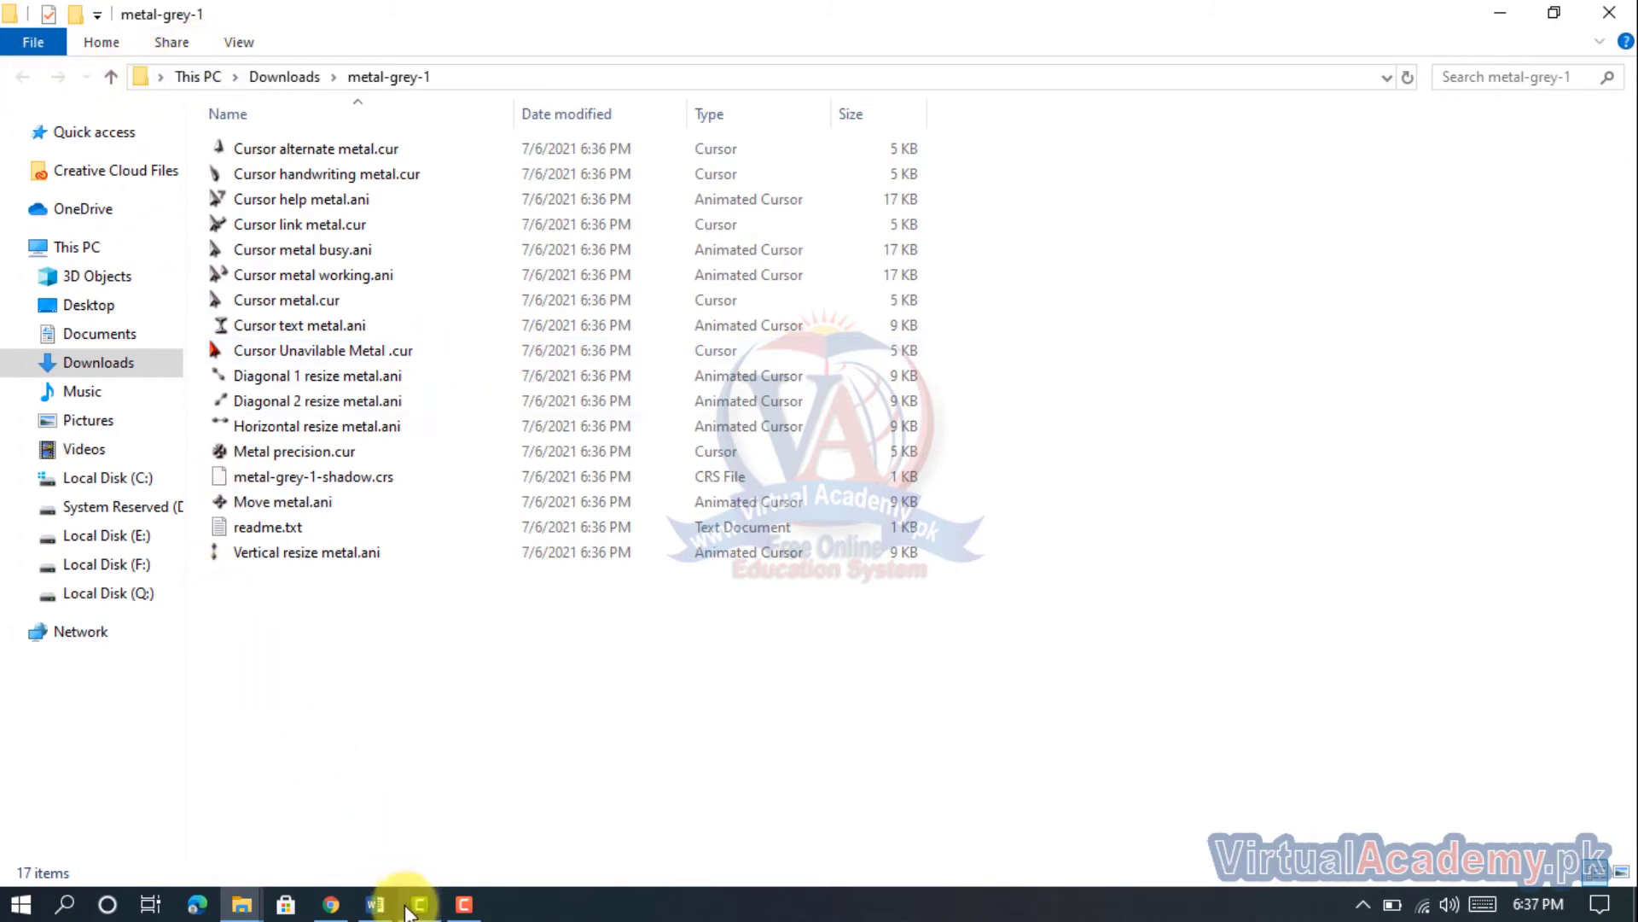
# - Open the Control Panel and bring up the pointer settings in Mouse Properties
pyautogui.click(54, 909)
pyautogui.write('cont')
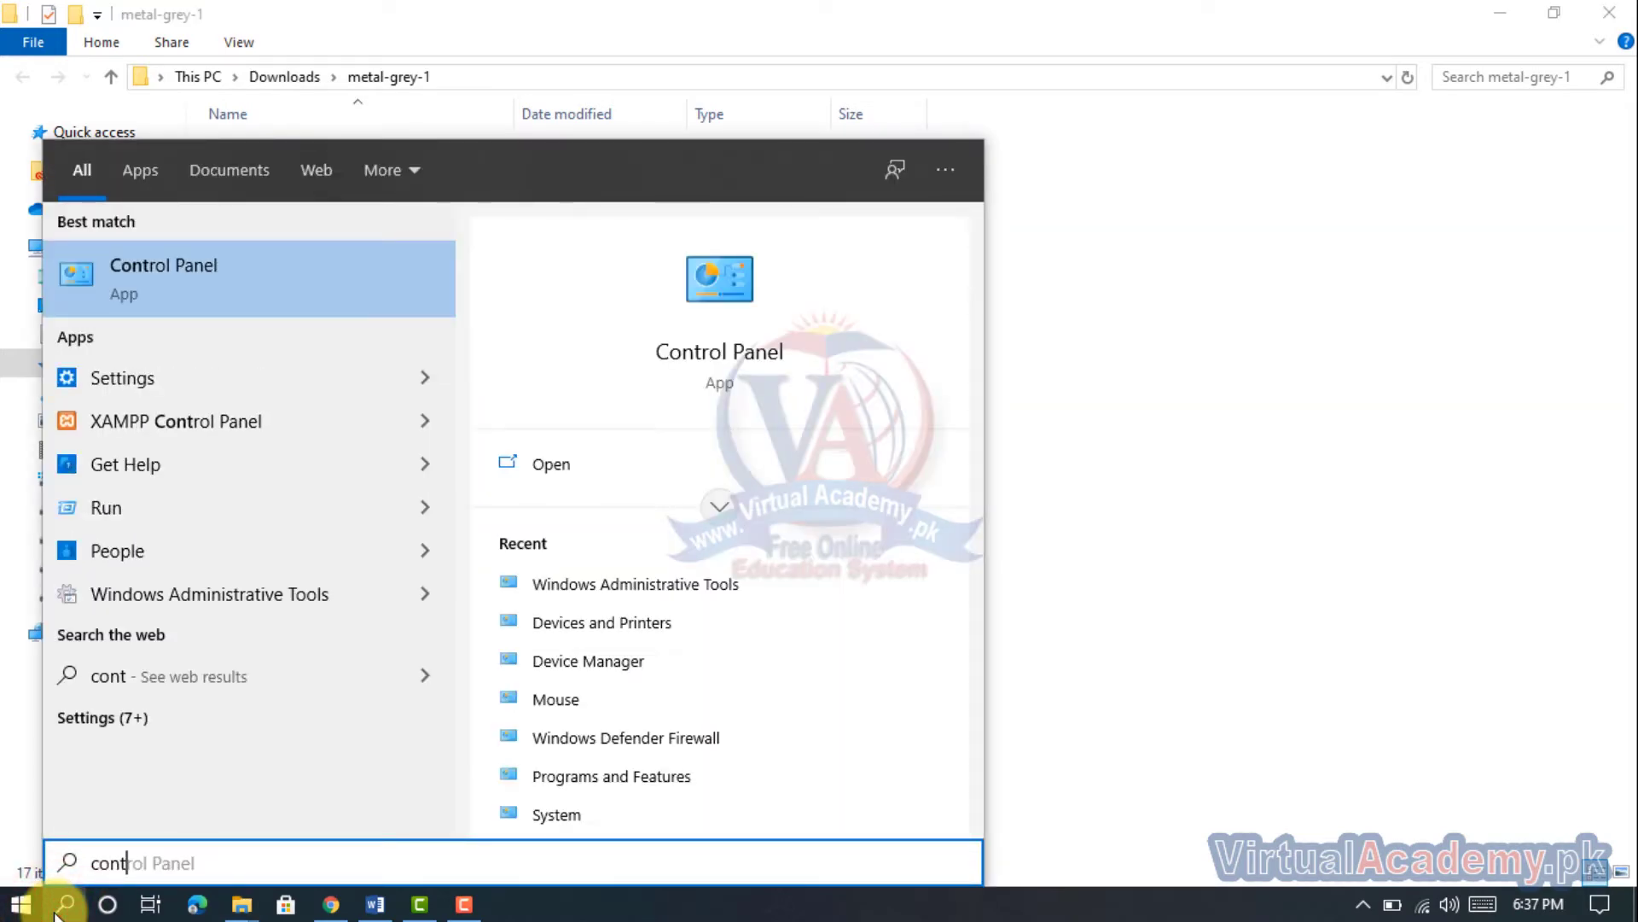
pyautogui.press('Return')
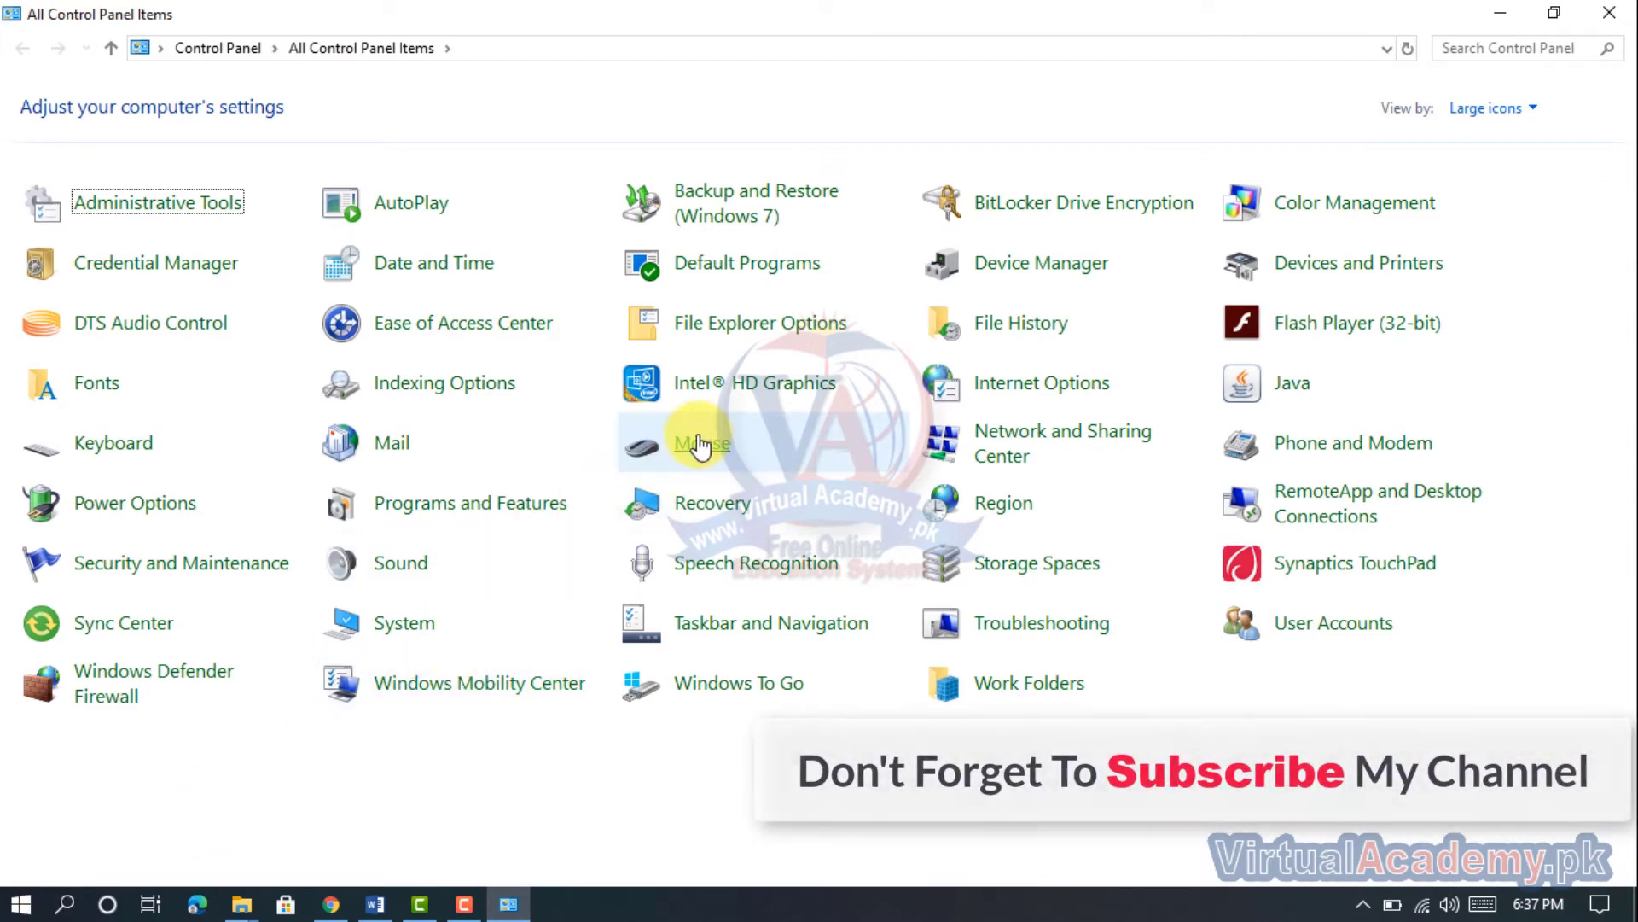
pyautogui.click(693, 449)
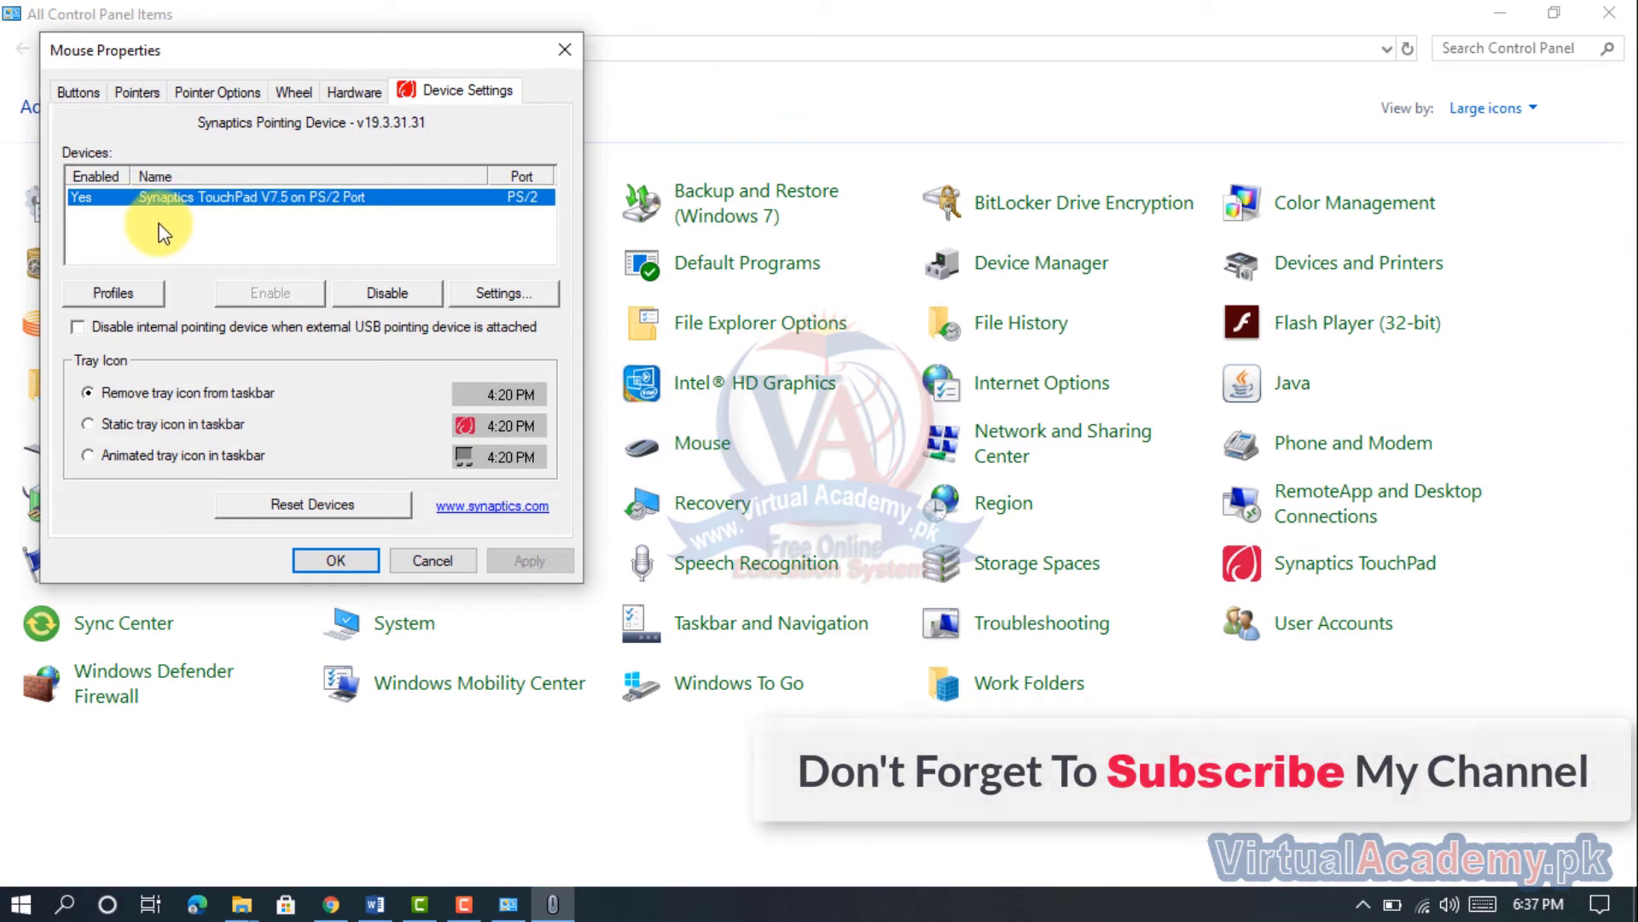
pyautogui.click(137, 90)
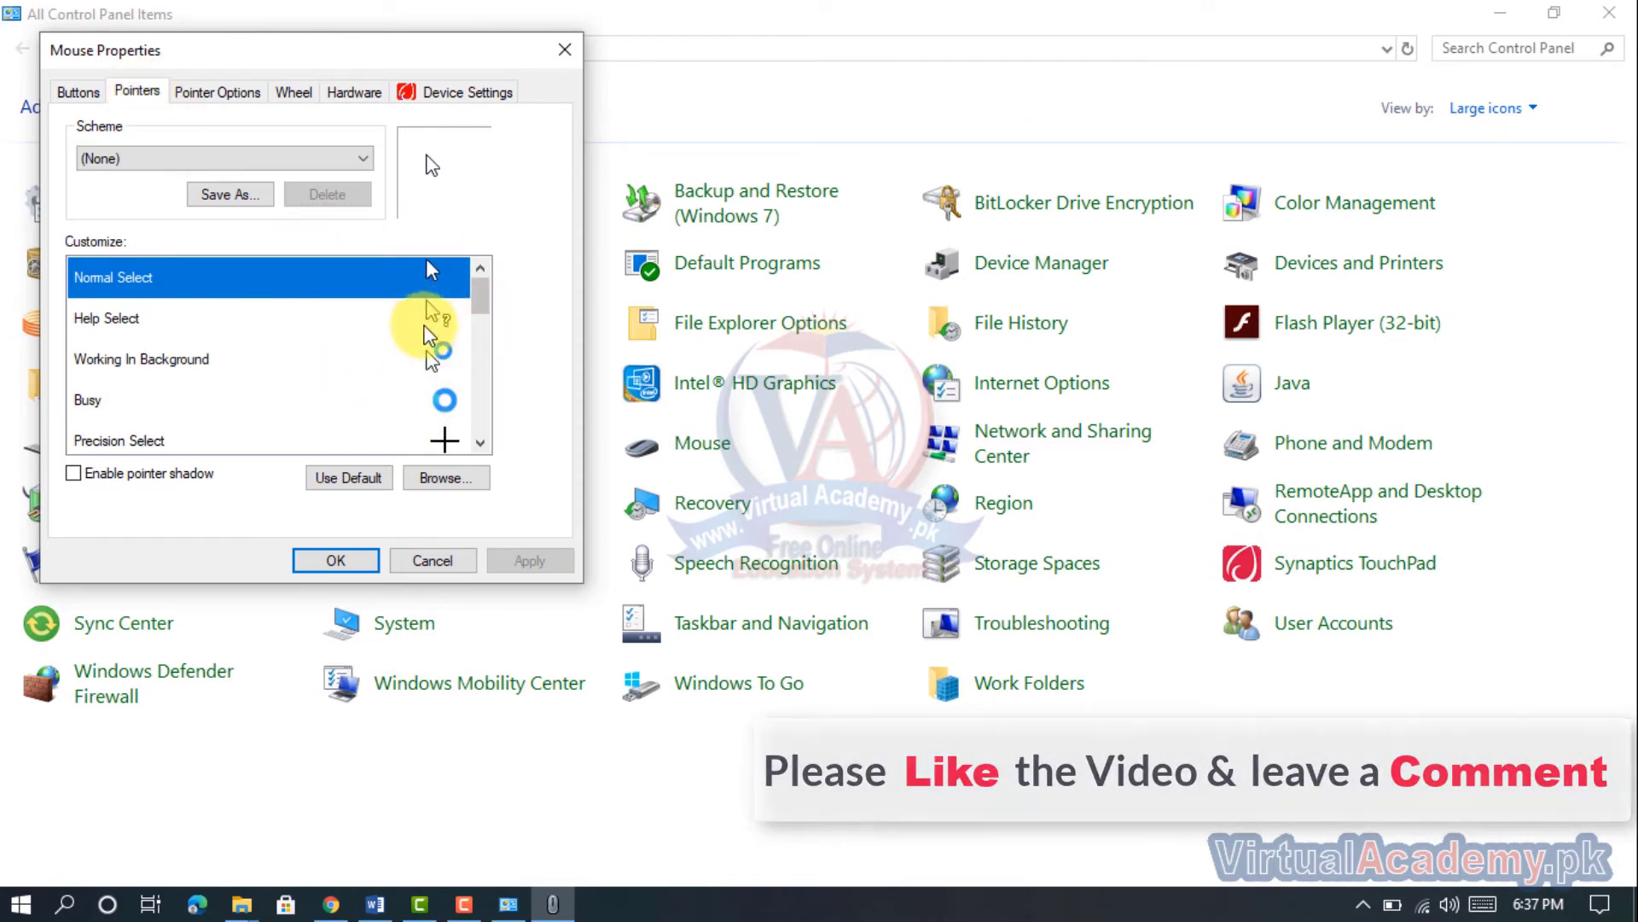
# - Assign "Cursor Unavilable Metal .cur" from the metal-grey-1 folder in Downloads to the Normal Select pointer
pyautogui.click(443, 479)
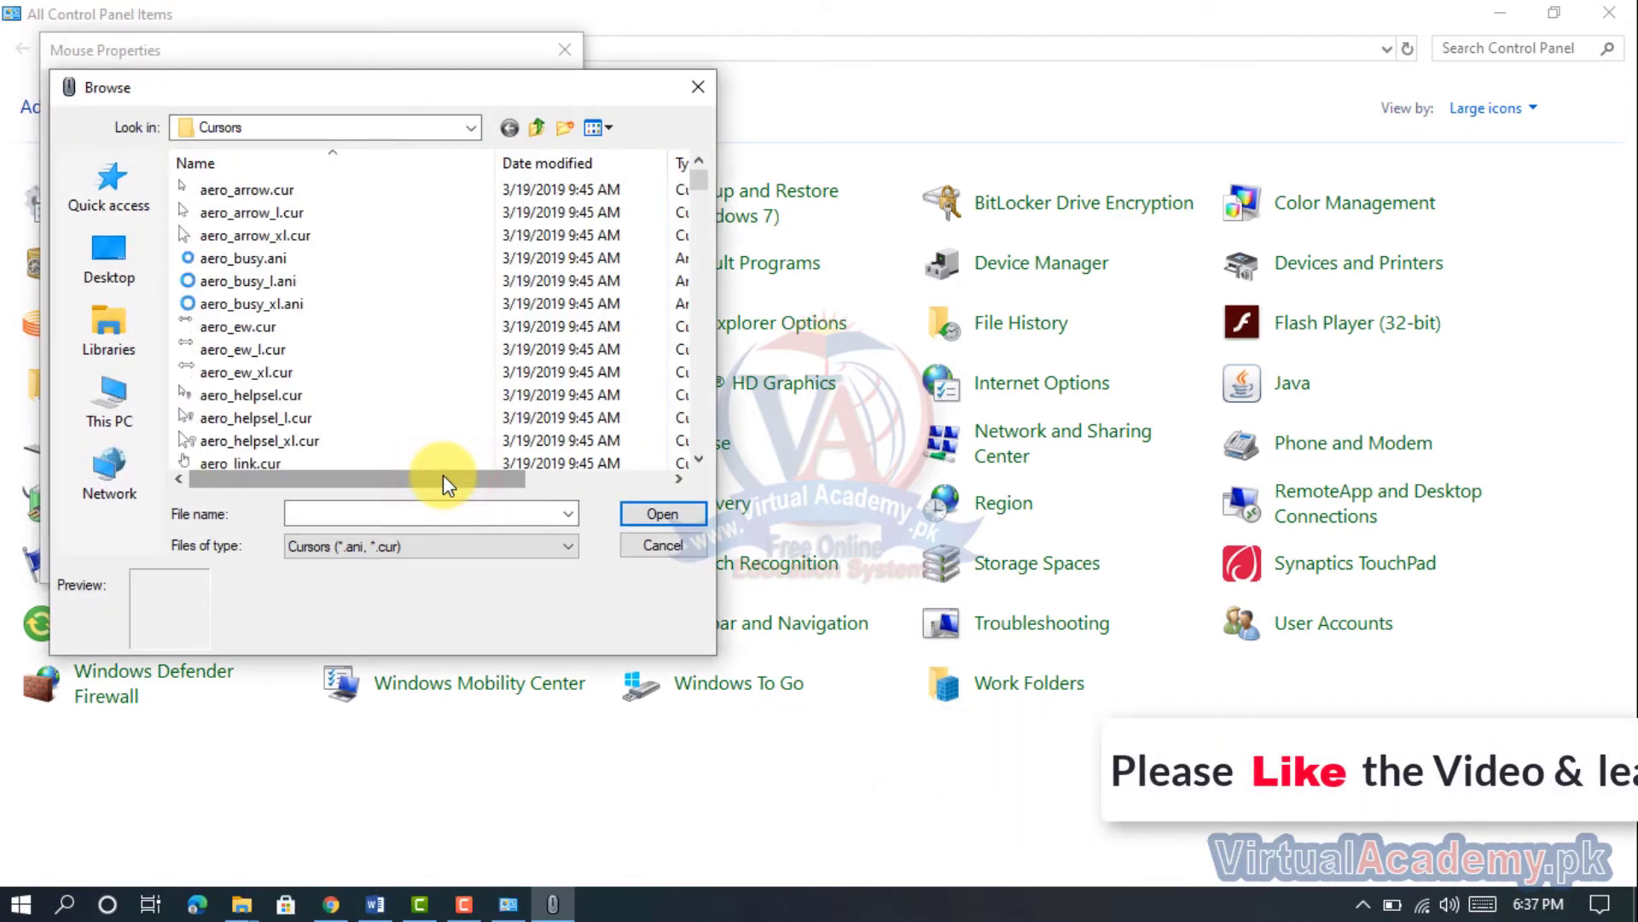
pyautogui.click(110, 401)
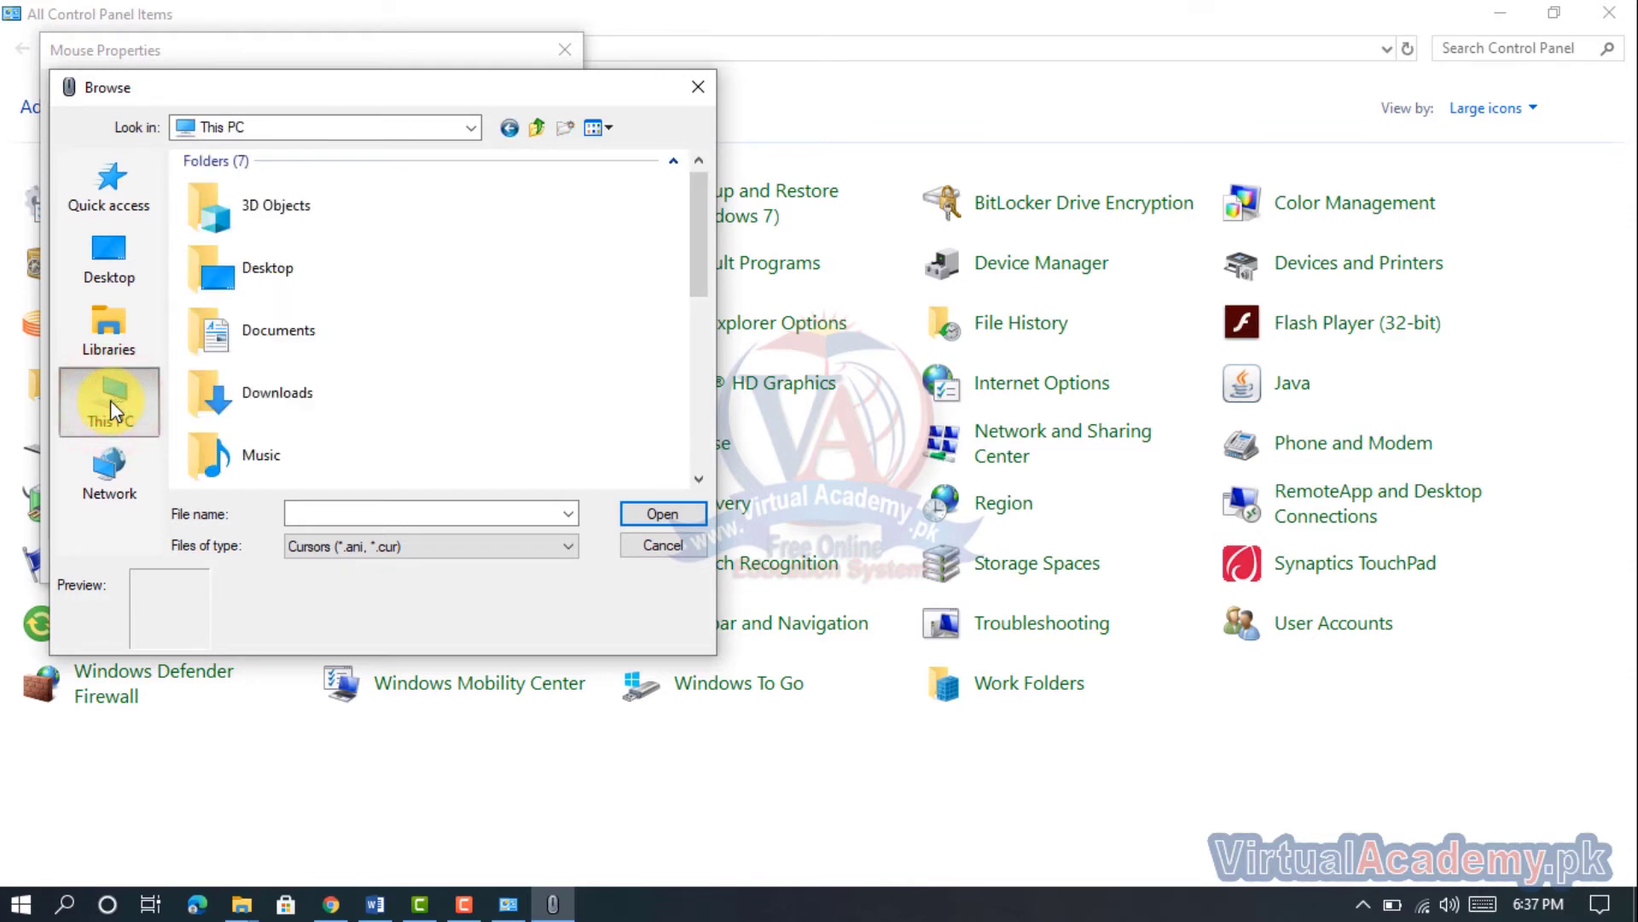
pyautogui.click(280, 388)
pyautogui.doubleClick(280, 390)
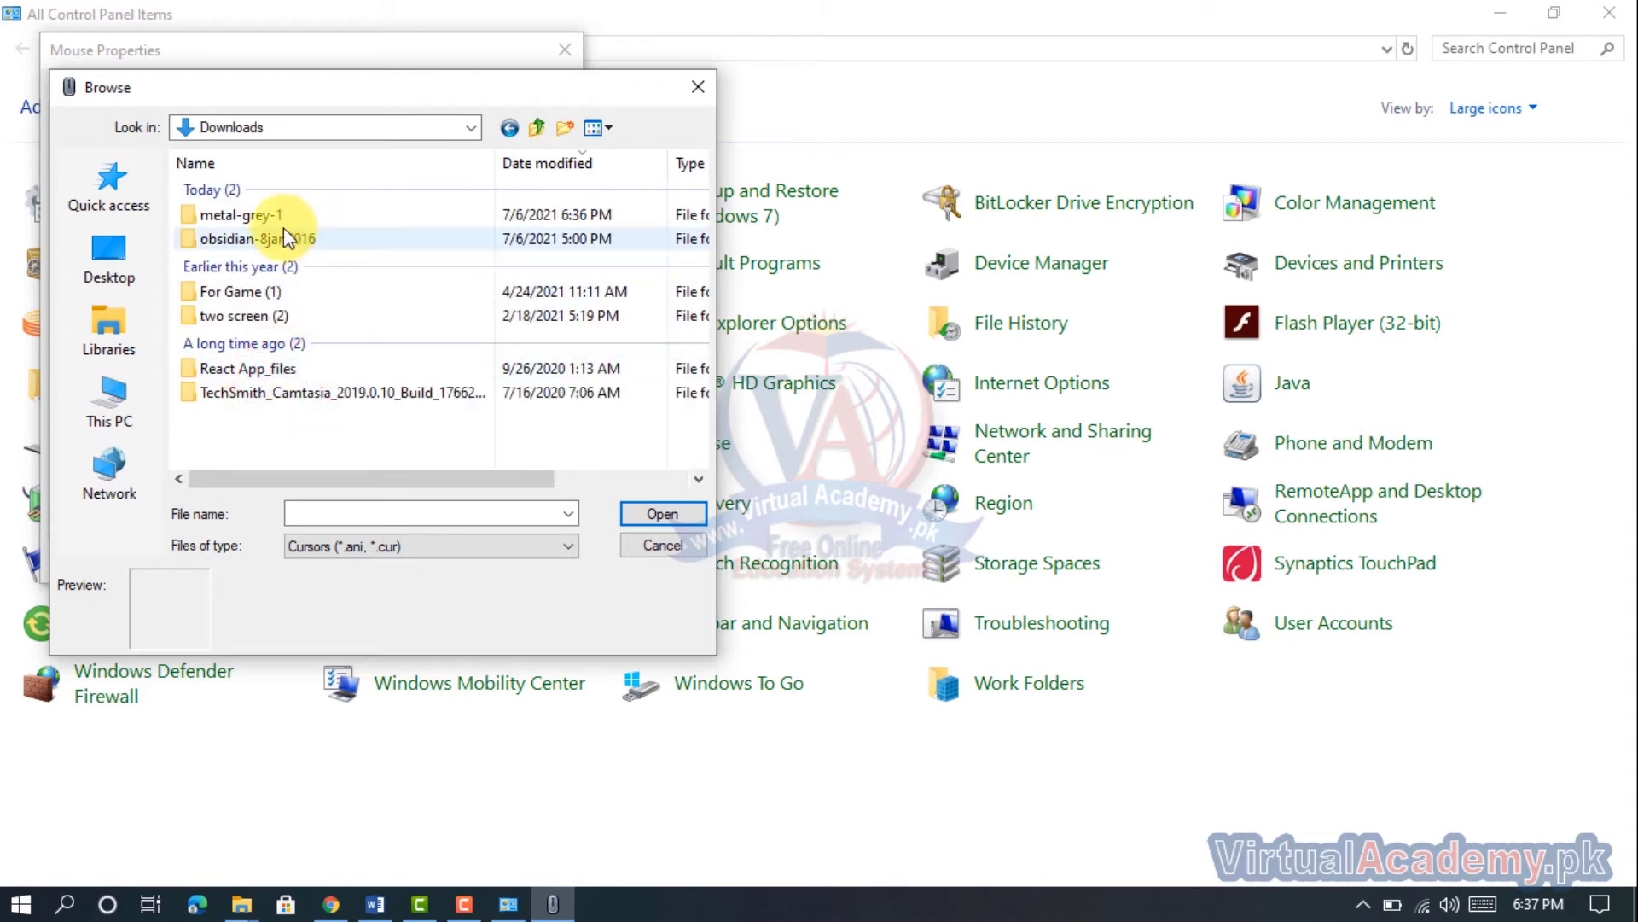
pyautogui.doubleClick(283, 217)
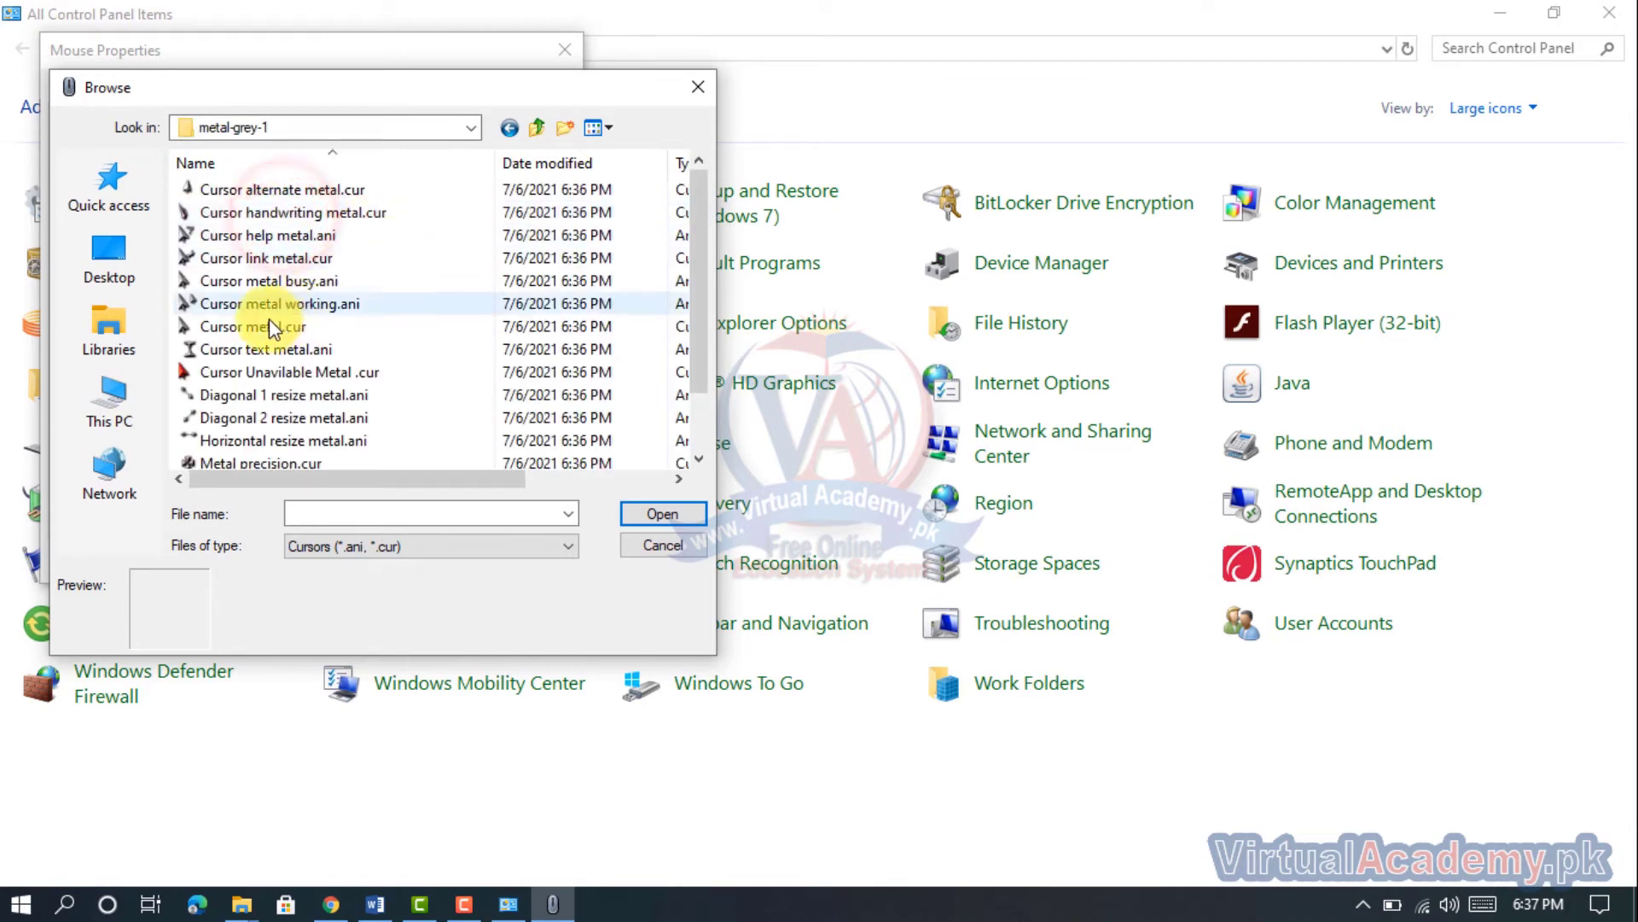
pyautogui.click(280, 373)
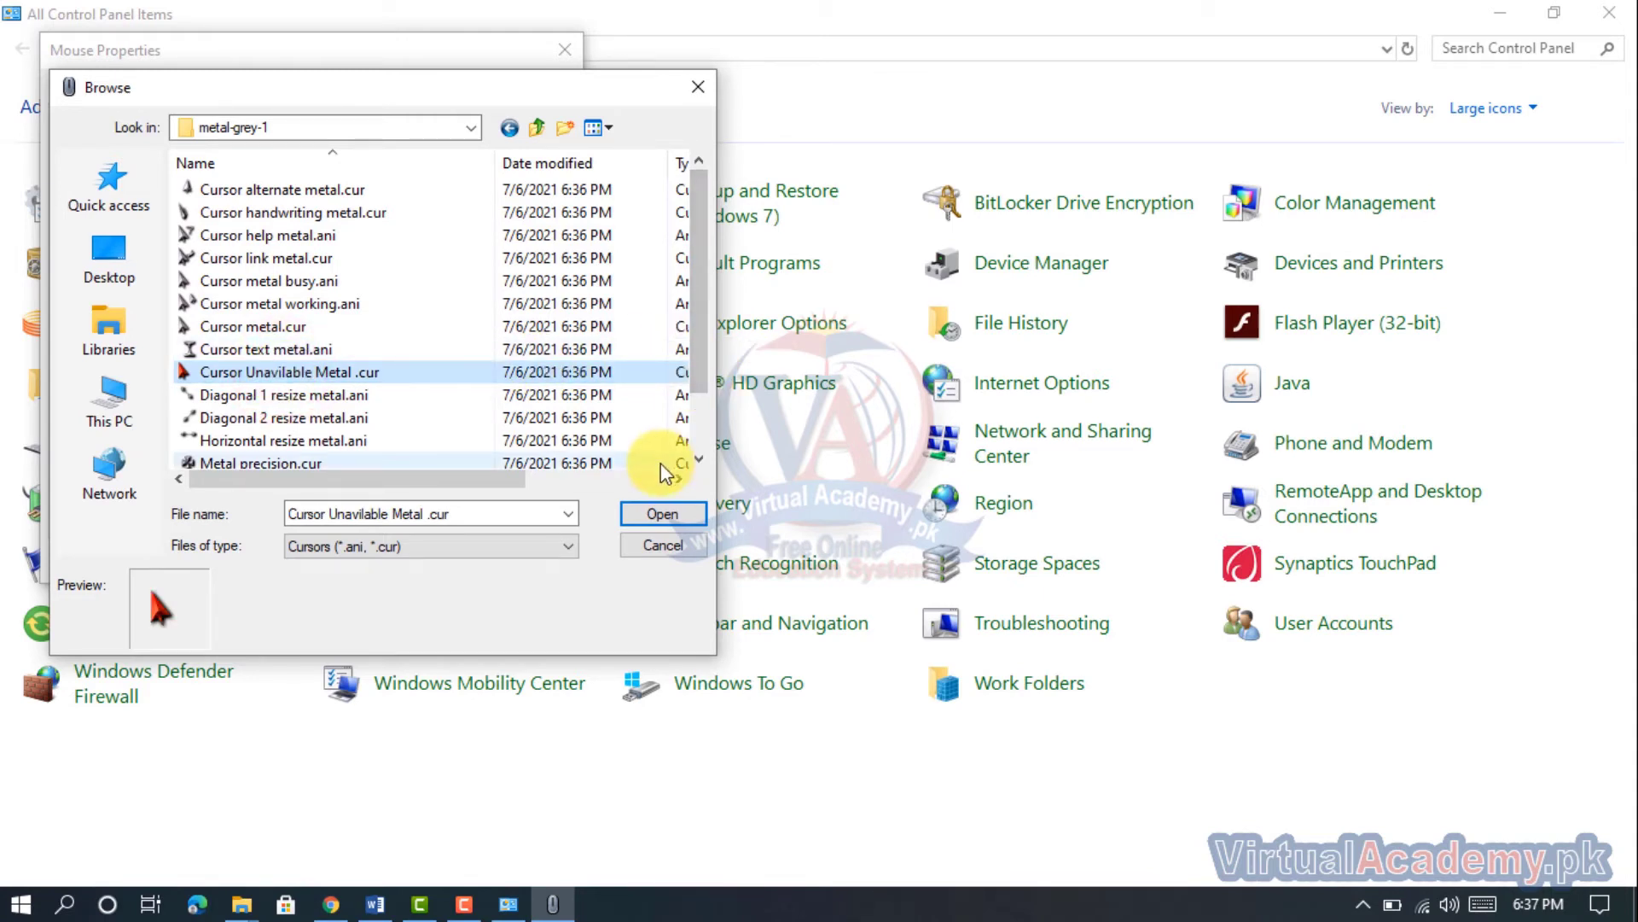
pyautogui.click(647, 510)
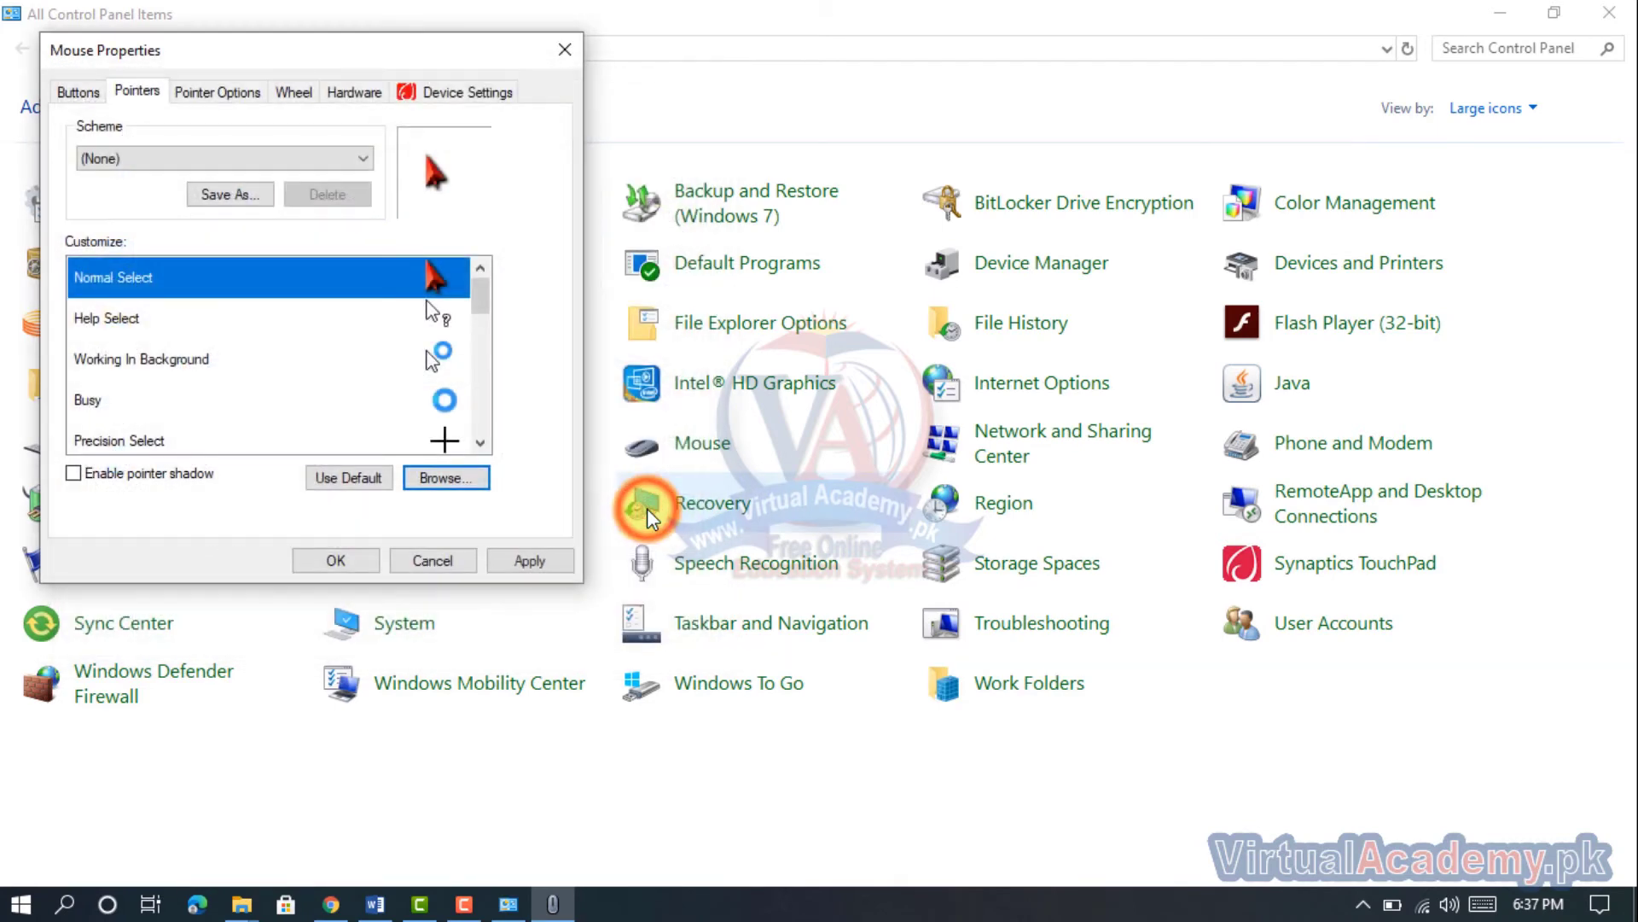
# - Apply the new pointer and close Mouse Properties
pyautogui.click(527, 557)
pyautogui.click(529, 561)
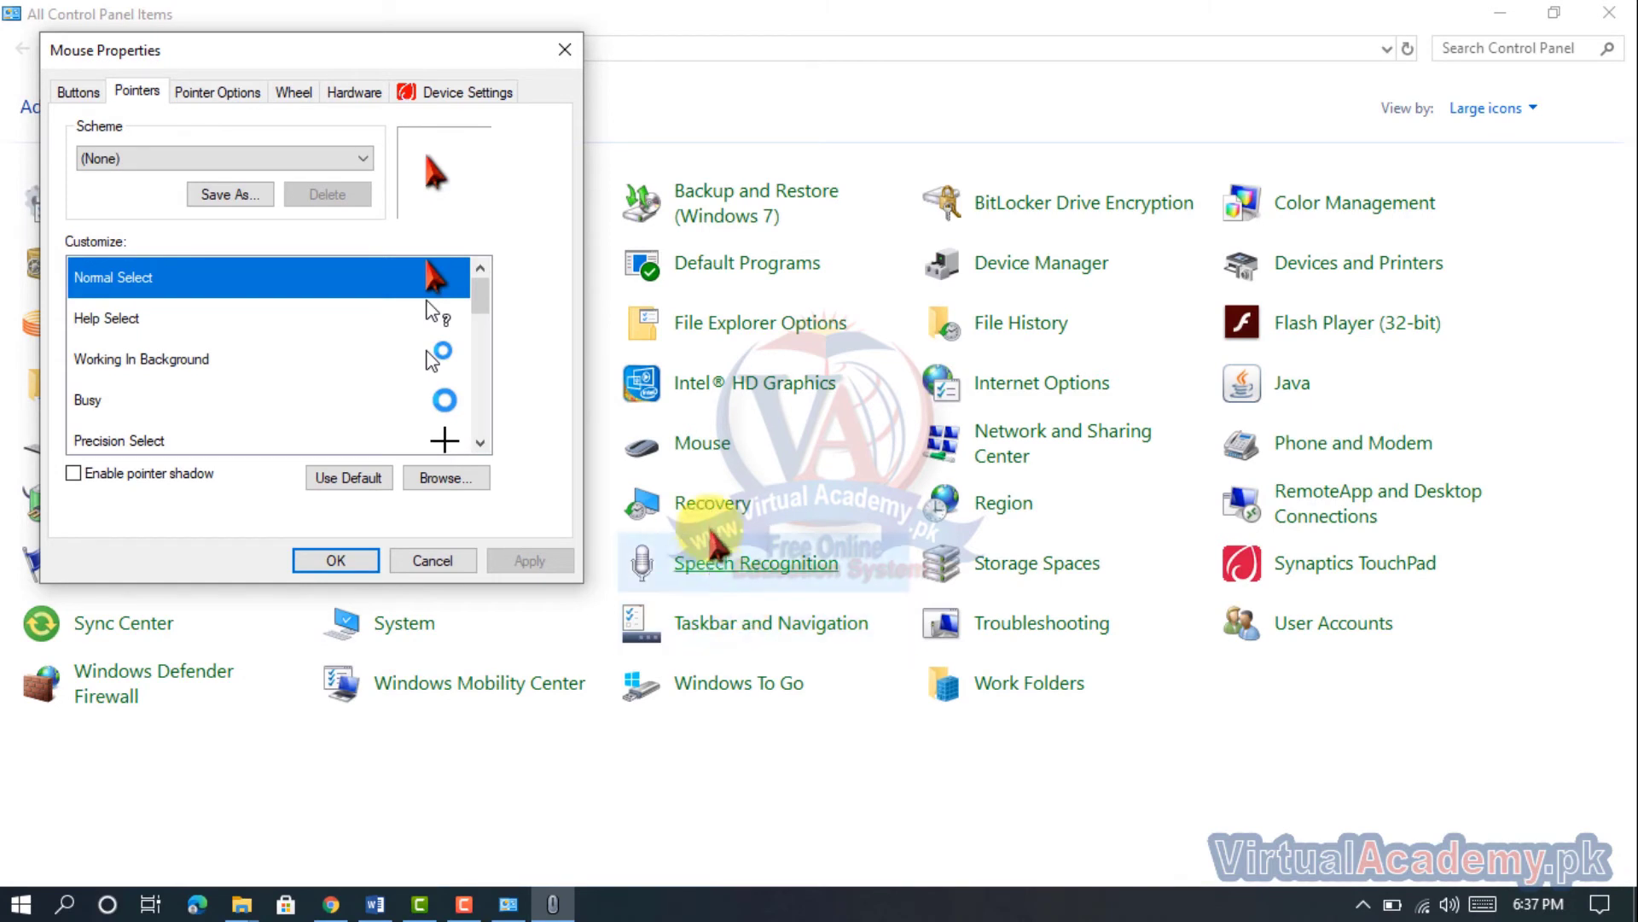
pyautogui.click(563, 51)
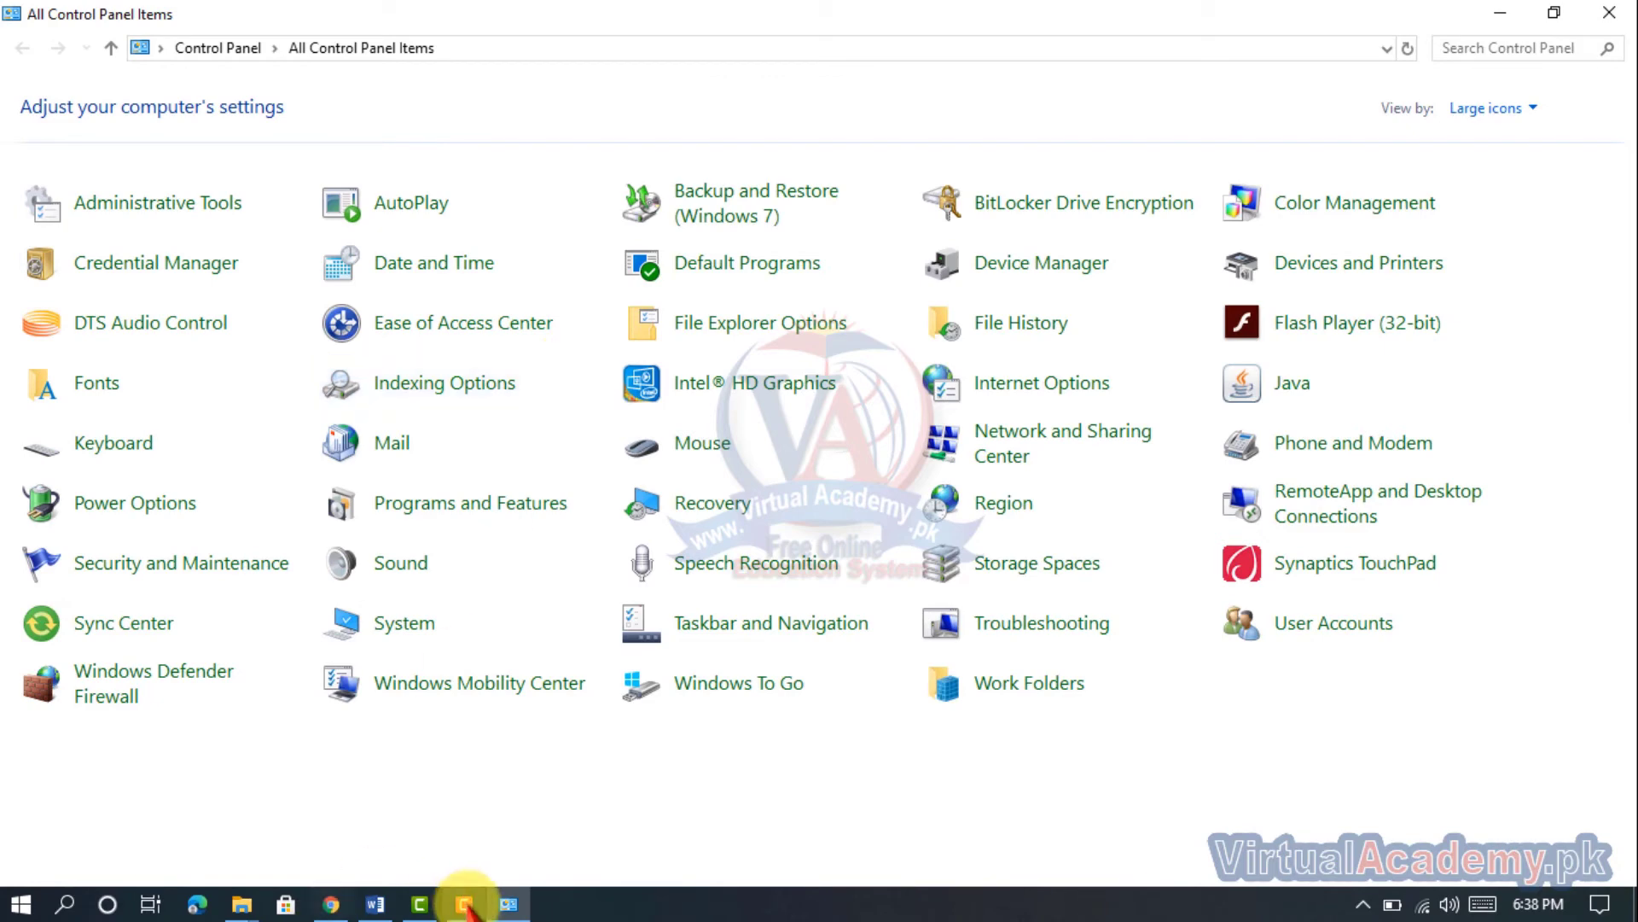
pyautogui.click(331, 906)
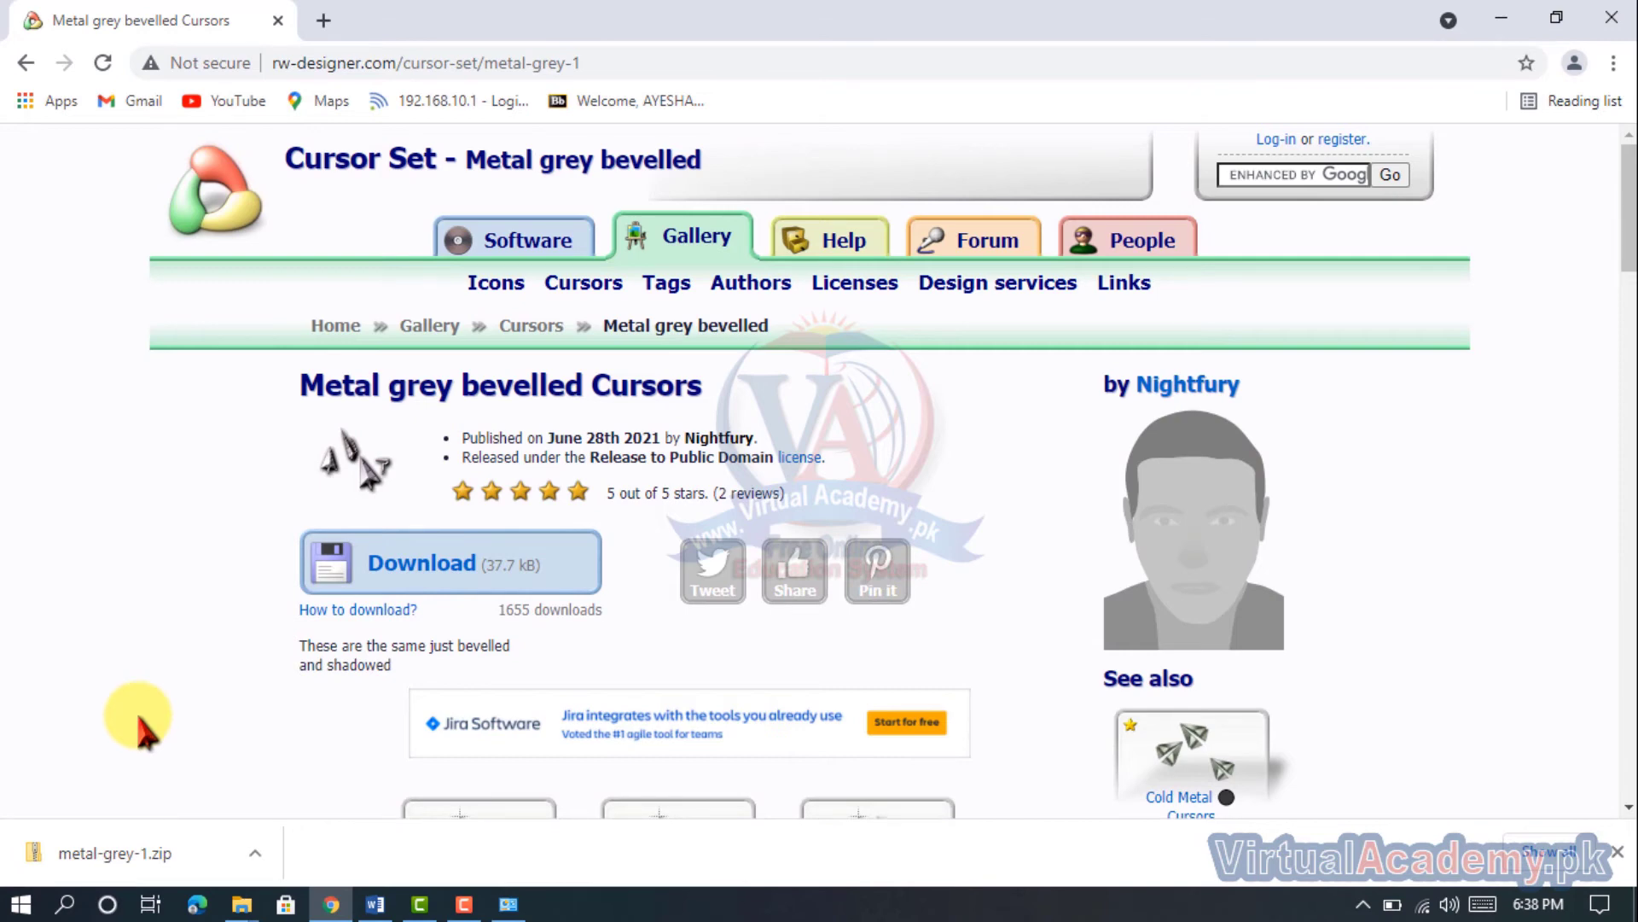
pyautogui.click(509, 904)
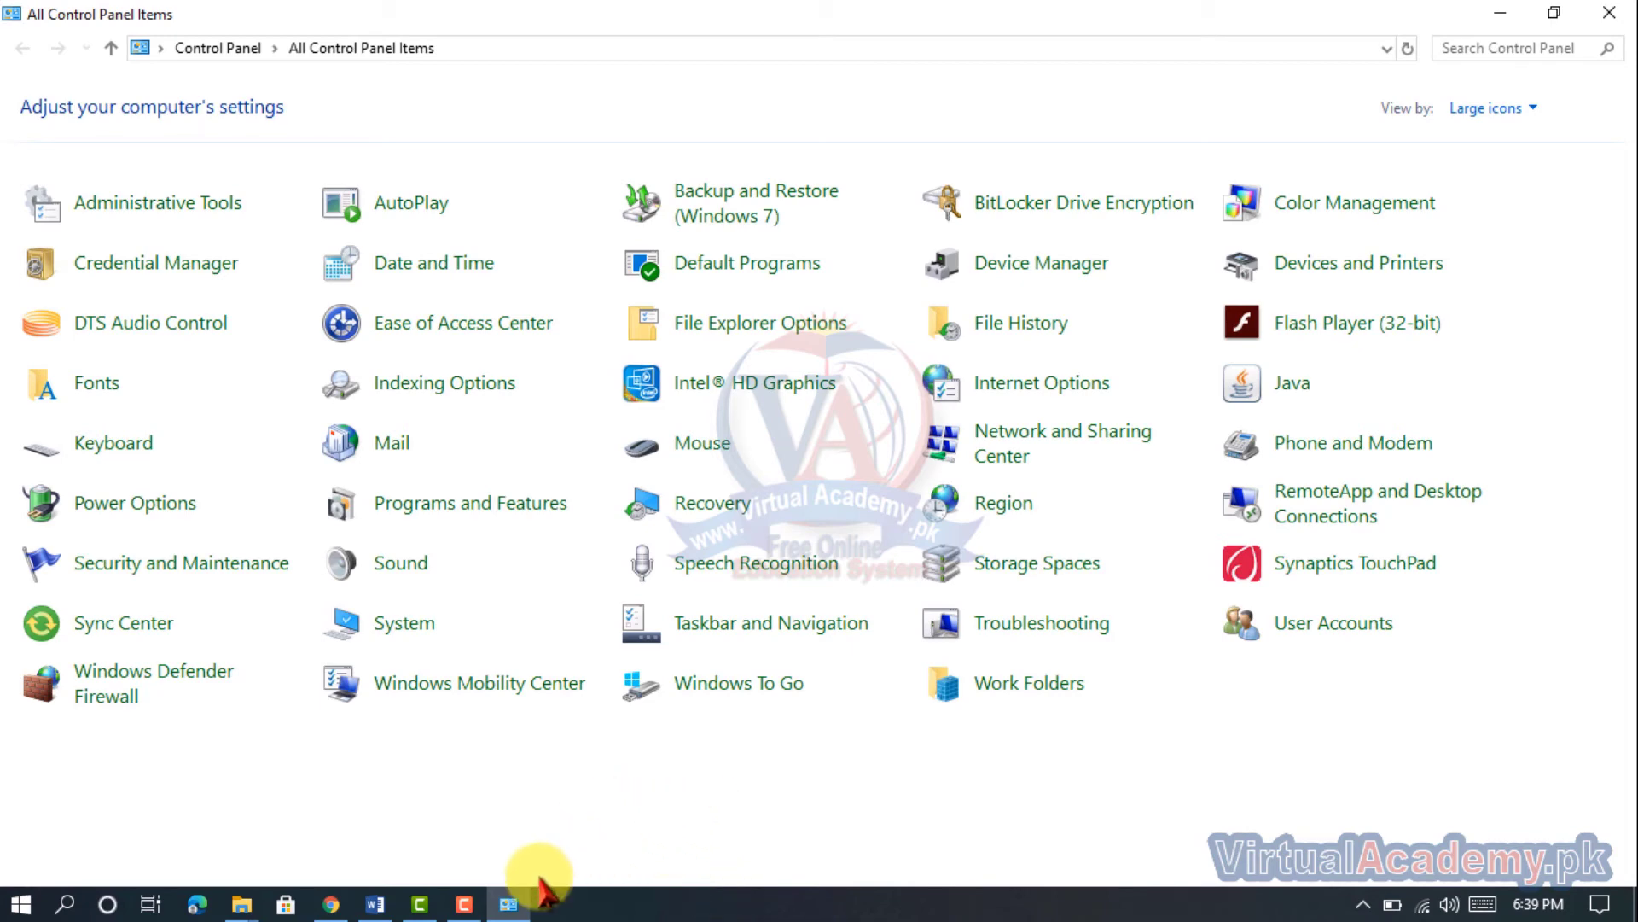
pyautogui.click(510, 903)
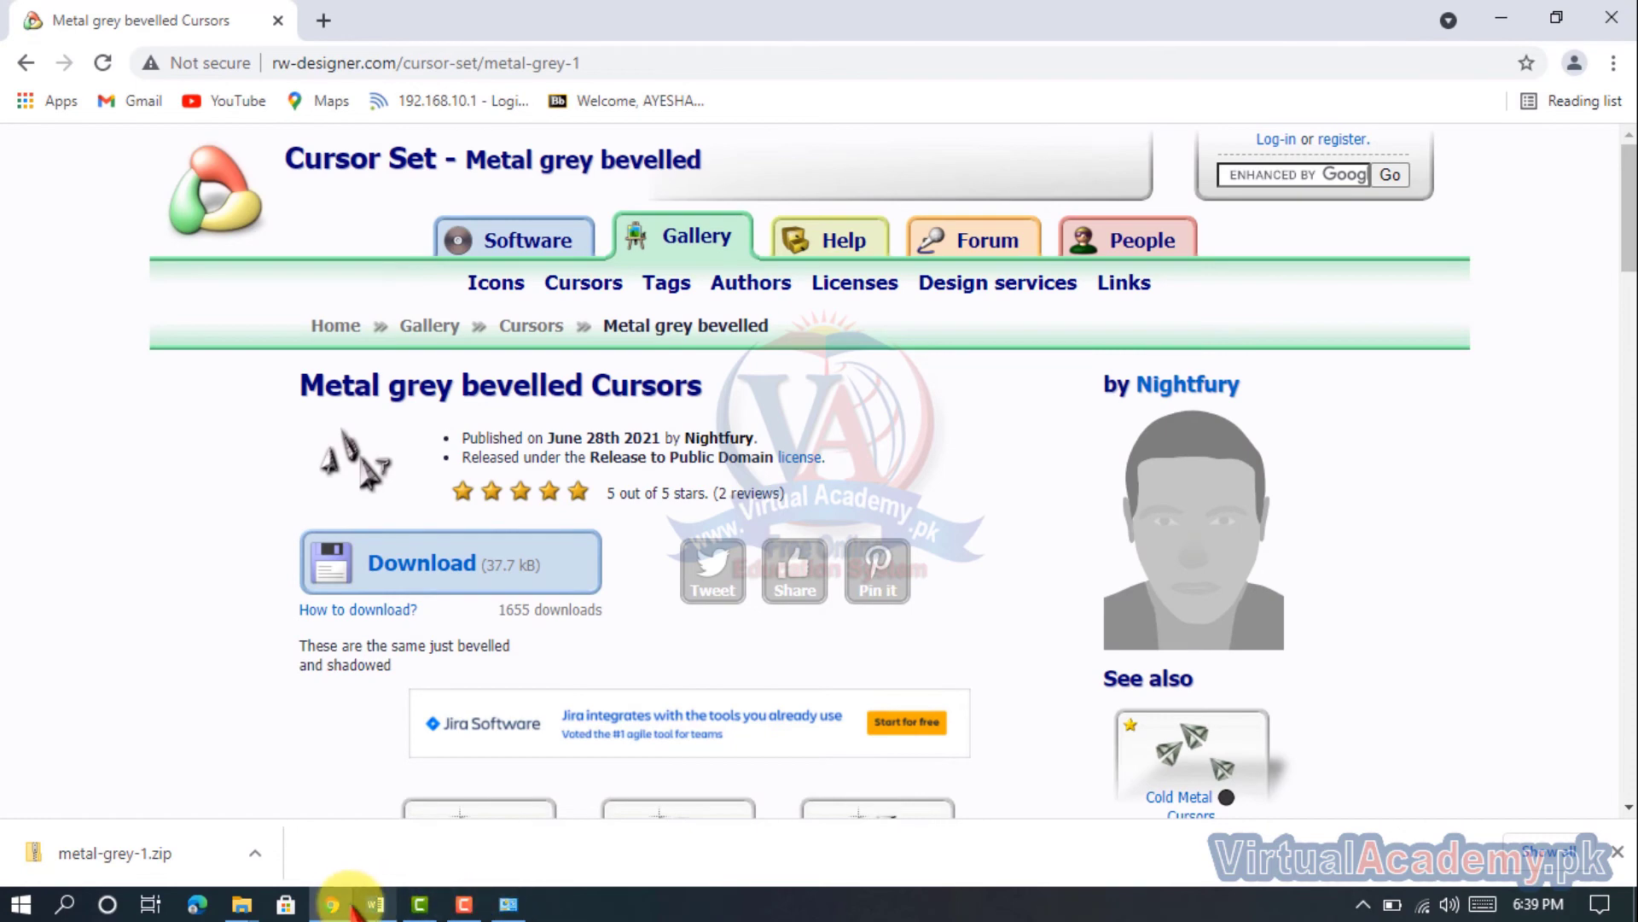
pyautogui.moveTo(452, 902)
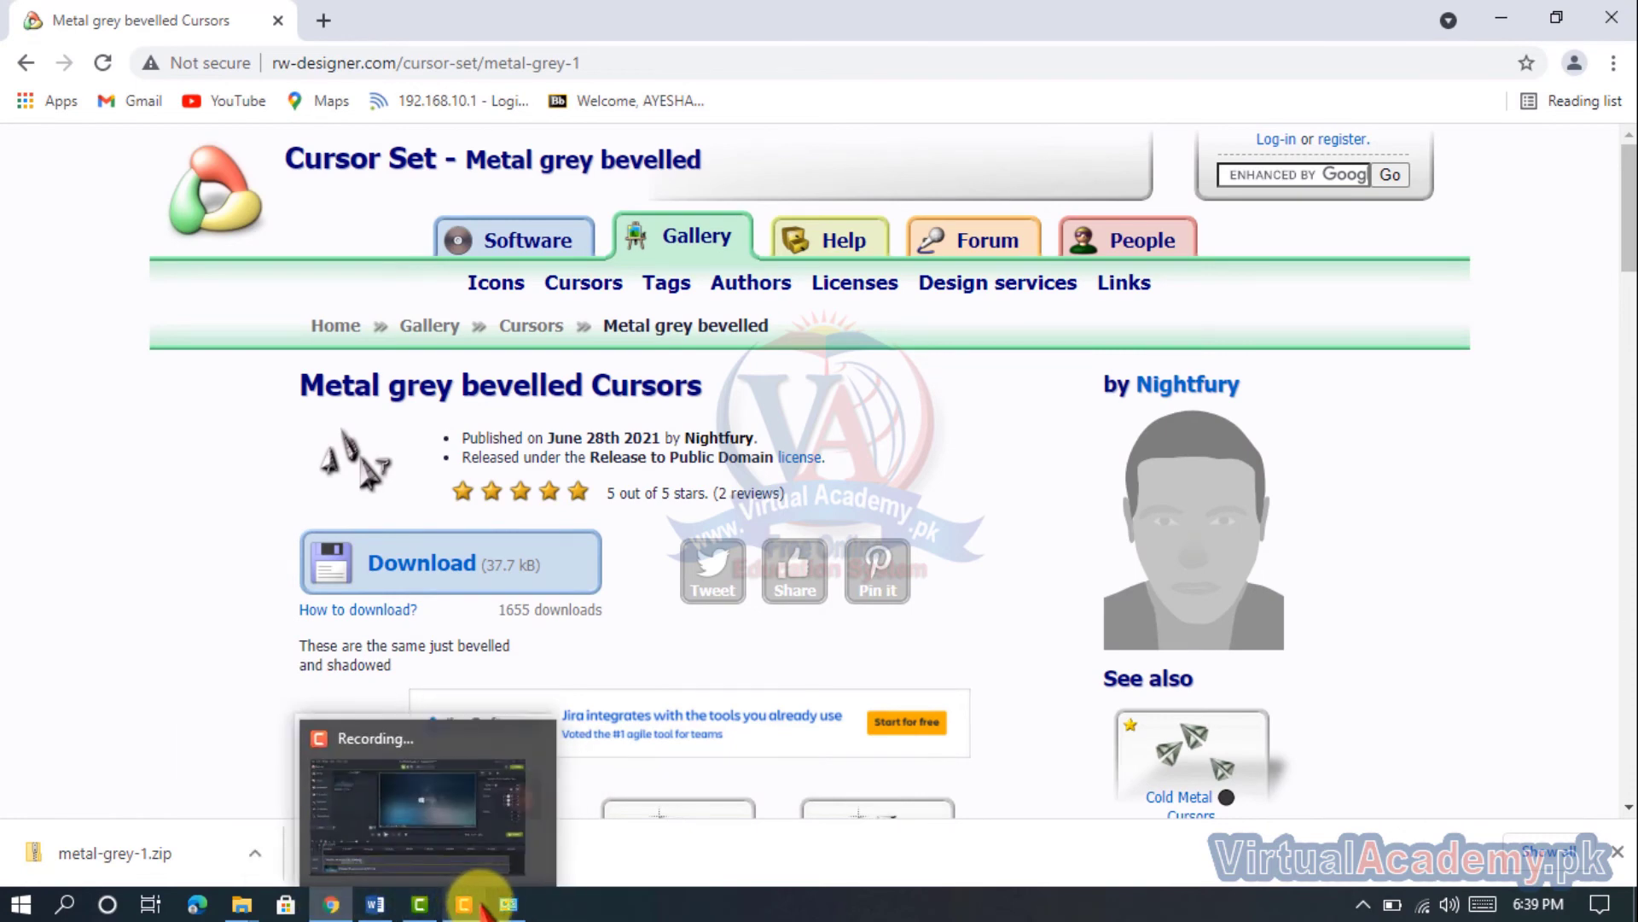
# - In the Control Panel's Mouse Properties, reset the Normal Select pointer to its default cursor and apply the change
pyautogui.click(510, 907)
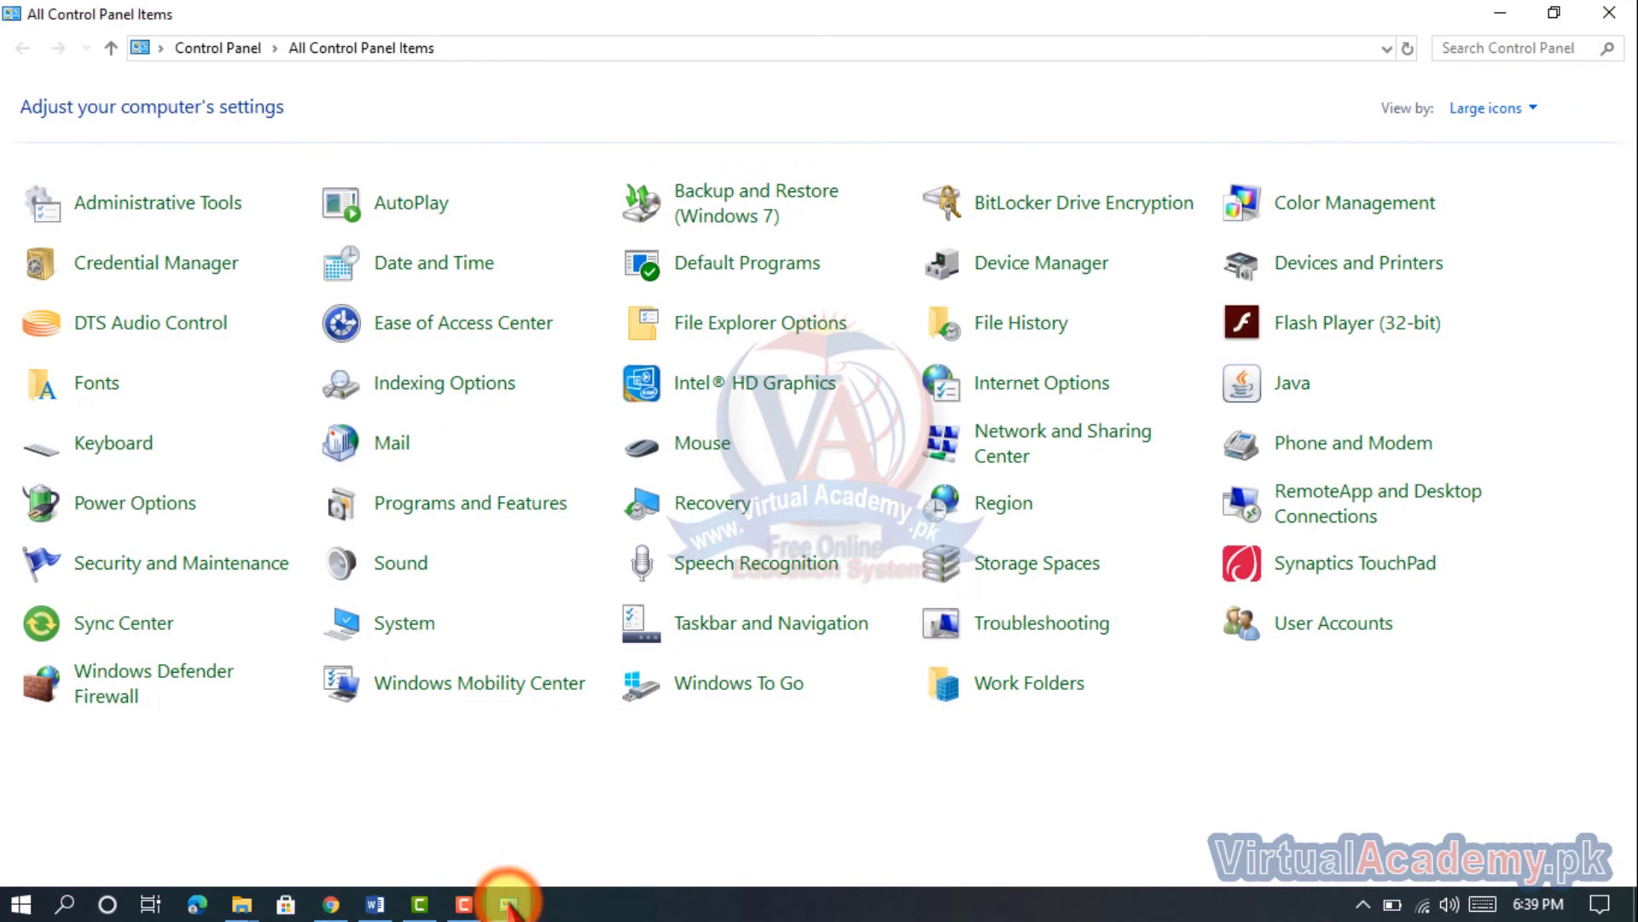
pyautogui.click(700, 452)
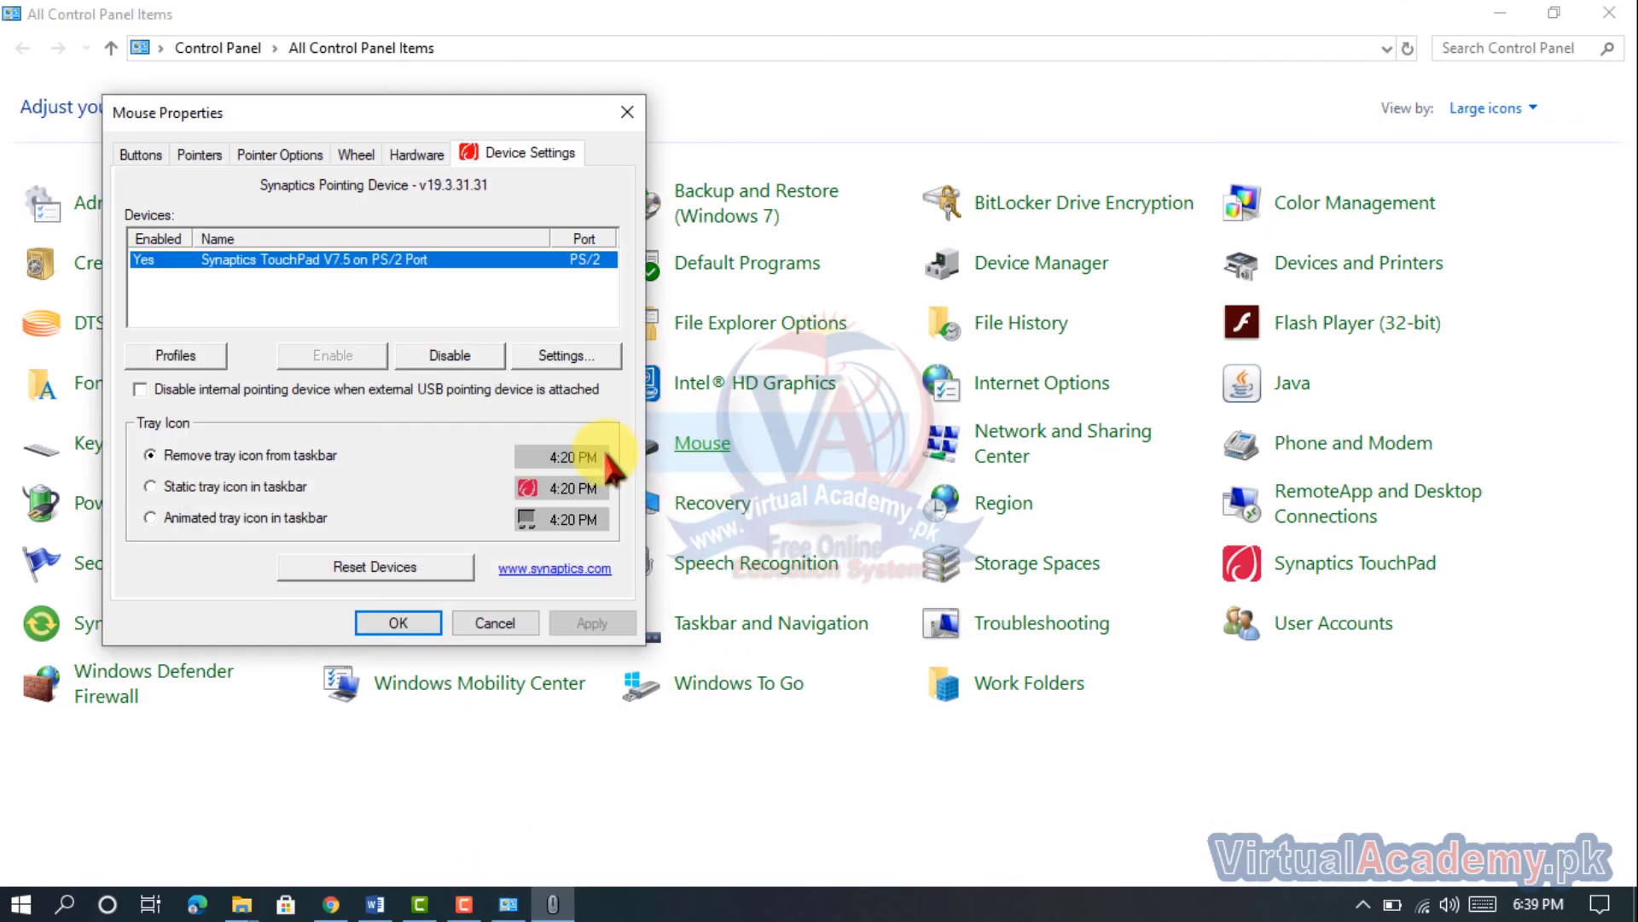
pyautogui.click(198, 155)
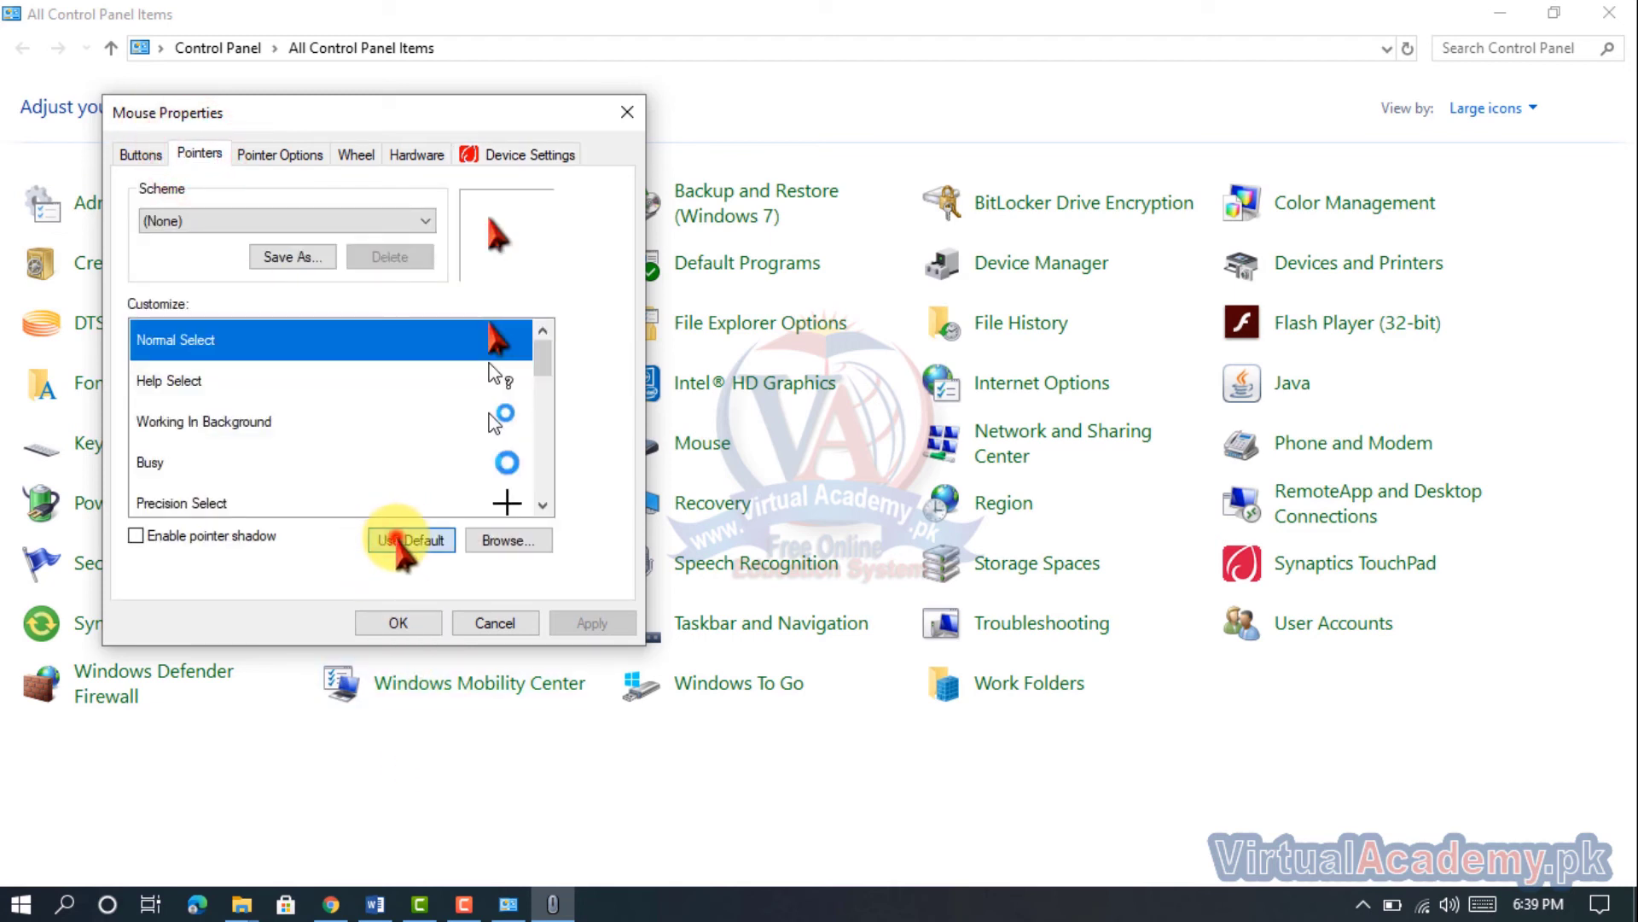
pyautogui.click(397, 542)
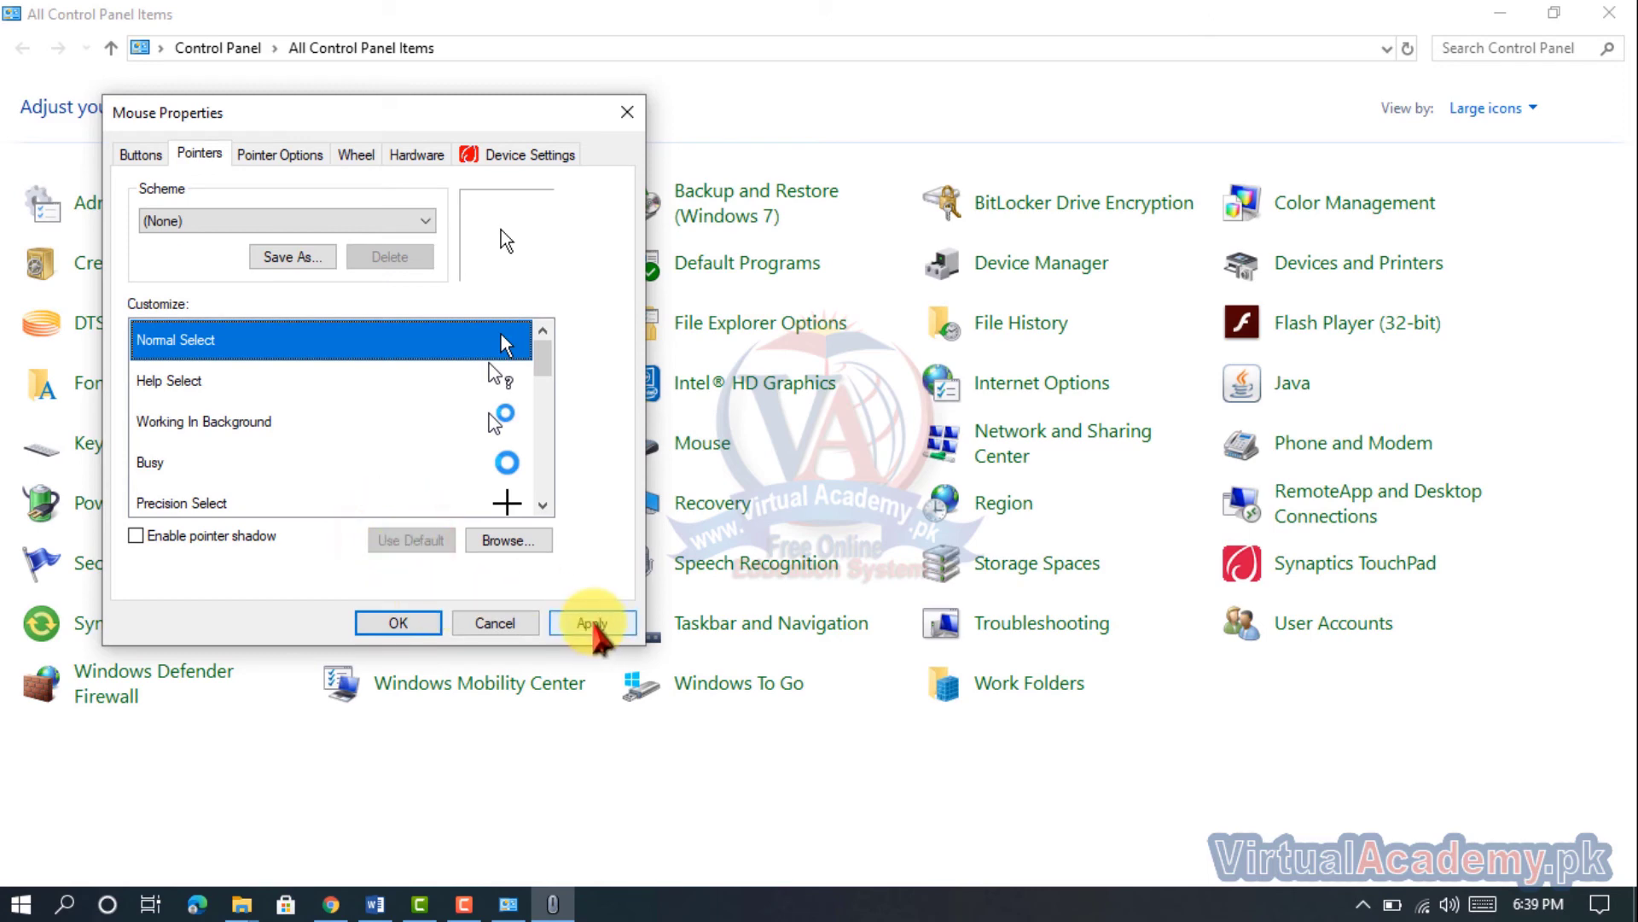
pyautogui.click(593, 624)
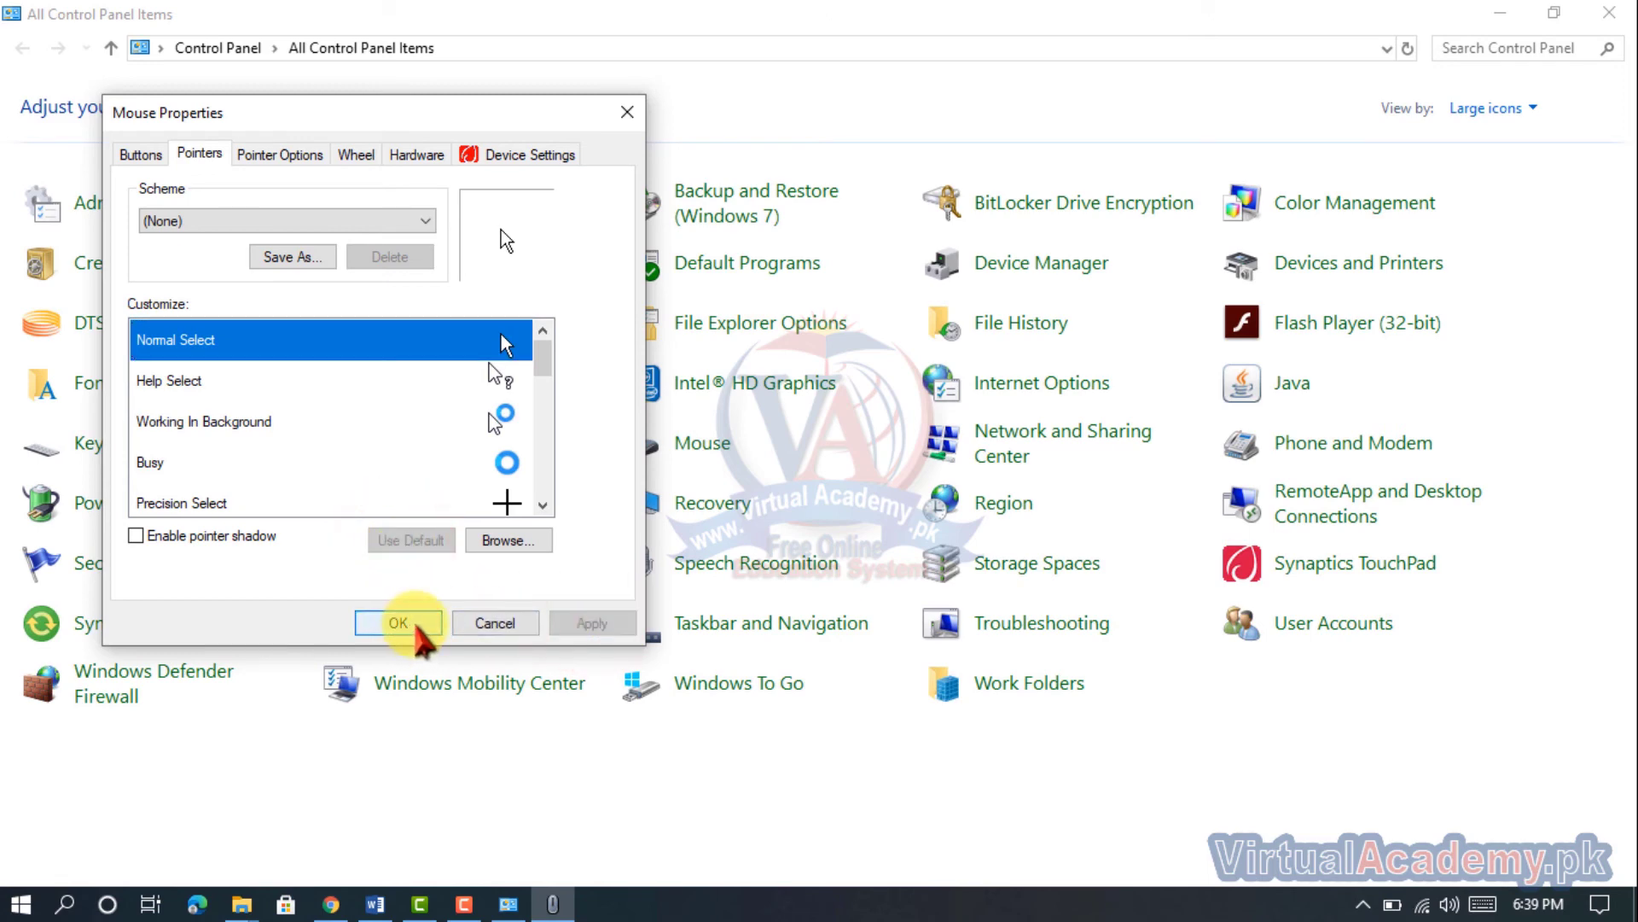
pyautogui.click(408, 623)
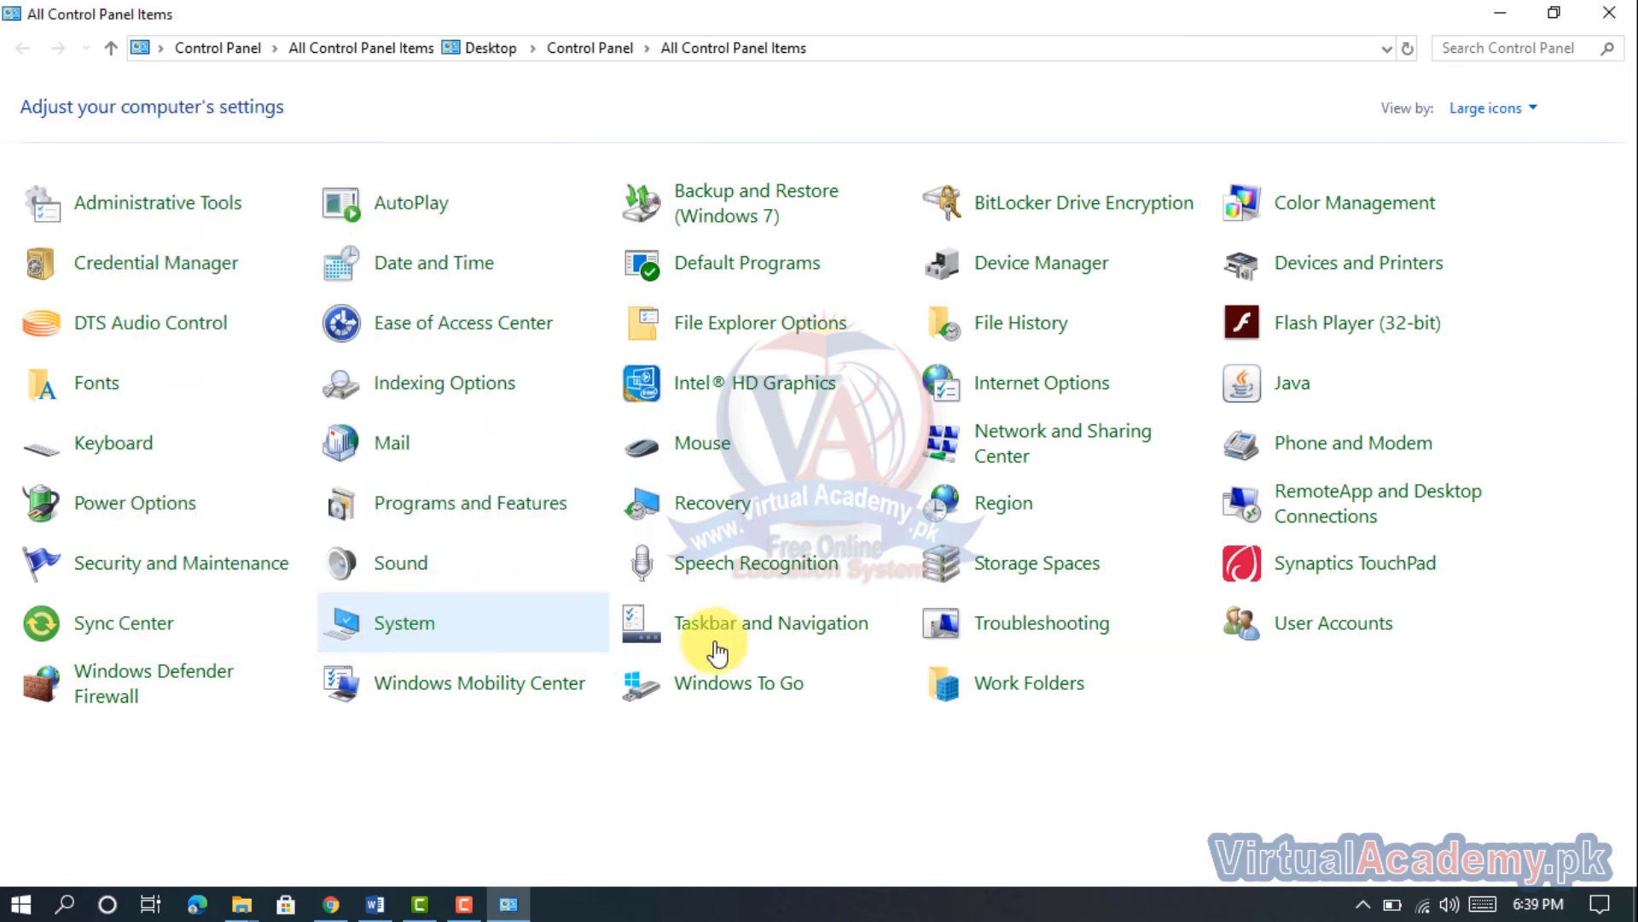